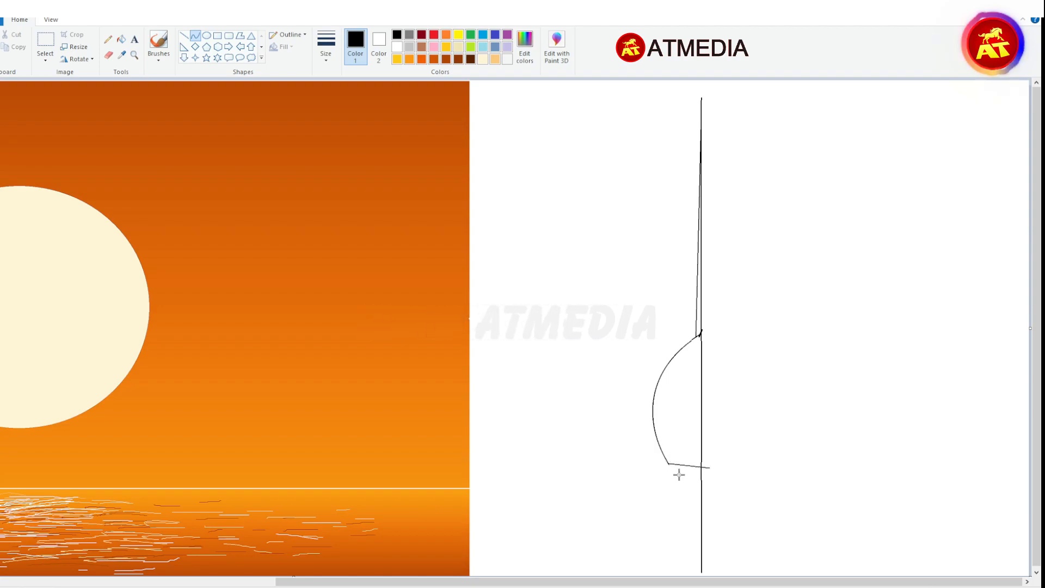
- Fill the half-hull outline and the narrow tapered mast with black
left_click(120, 38)
left_click(689, 388)
left_click(699, 261)
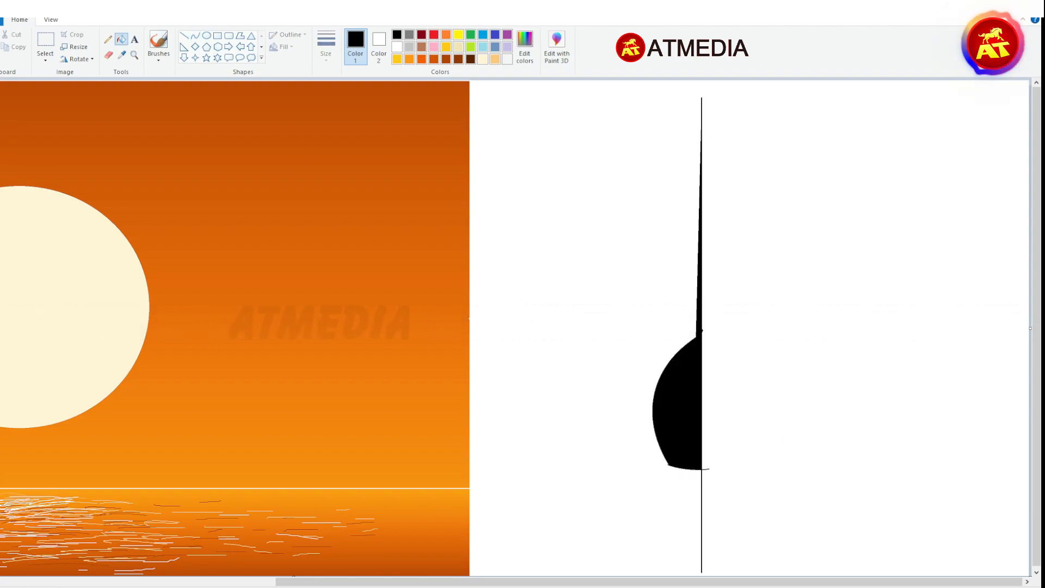
- Try to bulge the half hull outward with a black-filled curve starting at the mast base
scroll(649, 251, "up", 1)
scroll(544, 327, "down", 5)
left_click(195, 35)
mouse_move(516, 220)
left_mouse_down()
mouse_move(436, 385)
mouse_move(403, 289)
mouse_move(411, 313)
left_mouse_up()
left_click(122, 40)
left_click(438, 294)
key("ctrl+z")
key("ctrl+z")
- Widen the half hull with curves running from the mast base down its outer side, and fill the enclosed areas black
left_click(195, 35)
left_click_drag(518, 220, 430, 370)
mouse_move(430, 371)
left_mouse_down()
mouse_move(409, 268)
mouse_move(416, 289)
left_mouse_up()
left_click(122, 39)
left_click(447, 283)
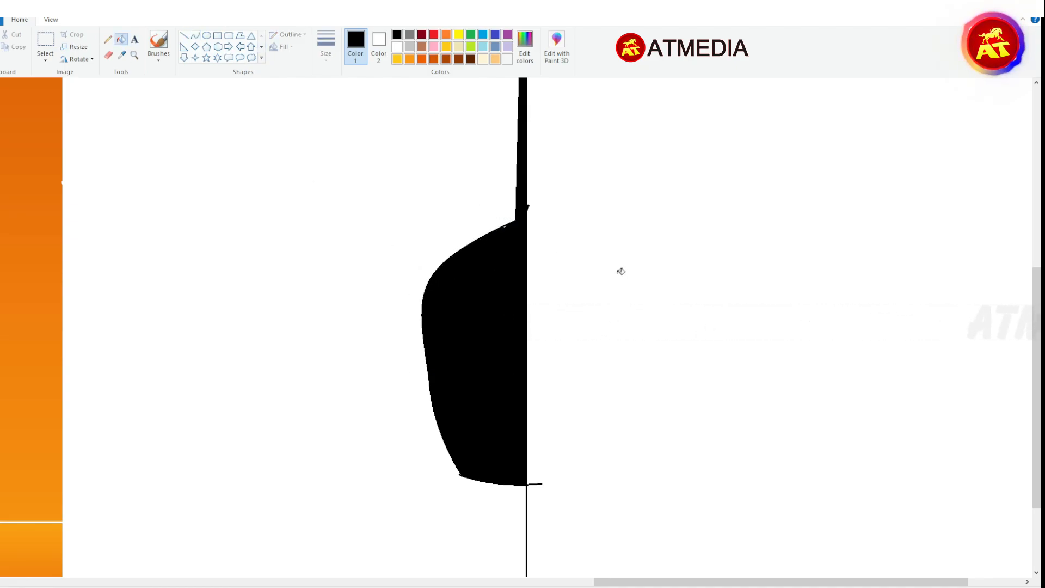
left_click(196, 36)
mouse_move(515, 222)
left_mouse_down()
mouse_move(466, 263)
mouse_move(479, 225)
mouse_move(420, 301)
left_mouse_up()
left_click(121, 39)
left_click(436, 302)
- Smooth the half hull's outer side with black curves and cover the remaining white gaps with short lines
scroll(494, 285, "up", 7)
mouse_move(725, 582)
left_mouse_down()
mouse_move(407, 587)
mouse_move(725, 583)
left_mouse_up()
scroll(748, 474, "up", 1)
scroll(749, 473, "down", 12)
left_click(195, 35)
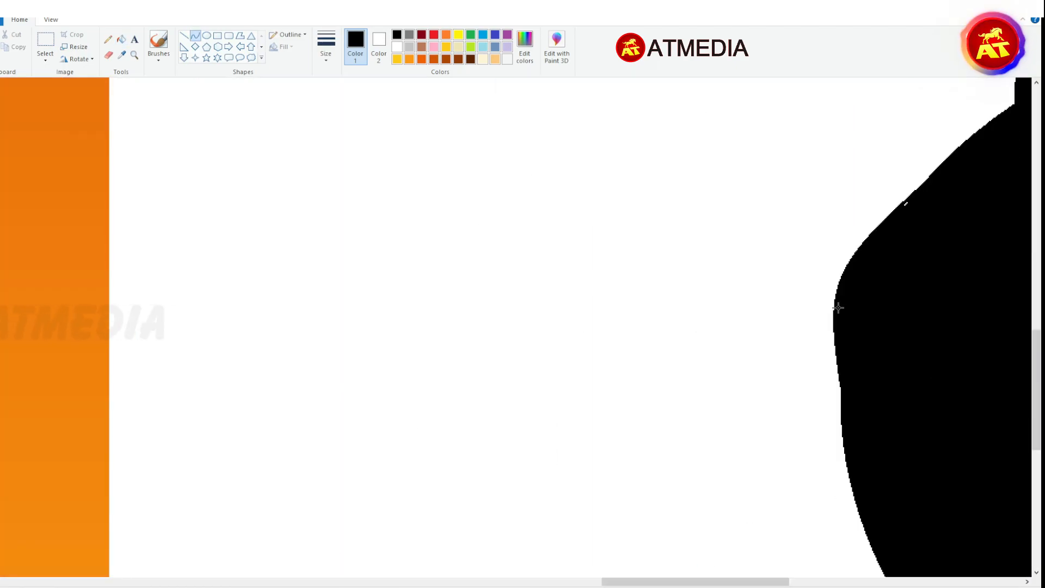
left_click_drag(851, 474, 833, 310)
left_click_drag(846, 376, 842, 350)
left_click_drag(833, 308, 848, 265)
left_click(185, 36)
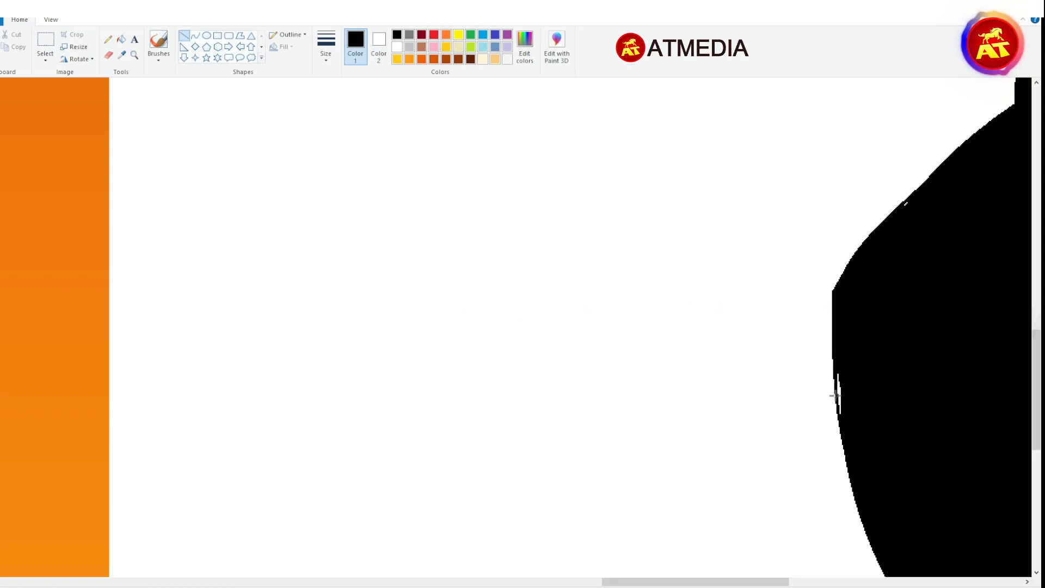
scroll(699, 178, "down", 1)
scroll(584, 146, "up", 1)
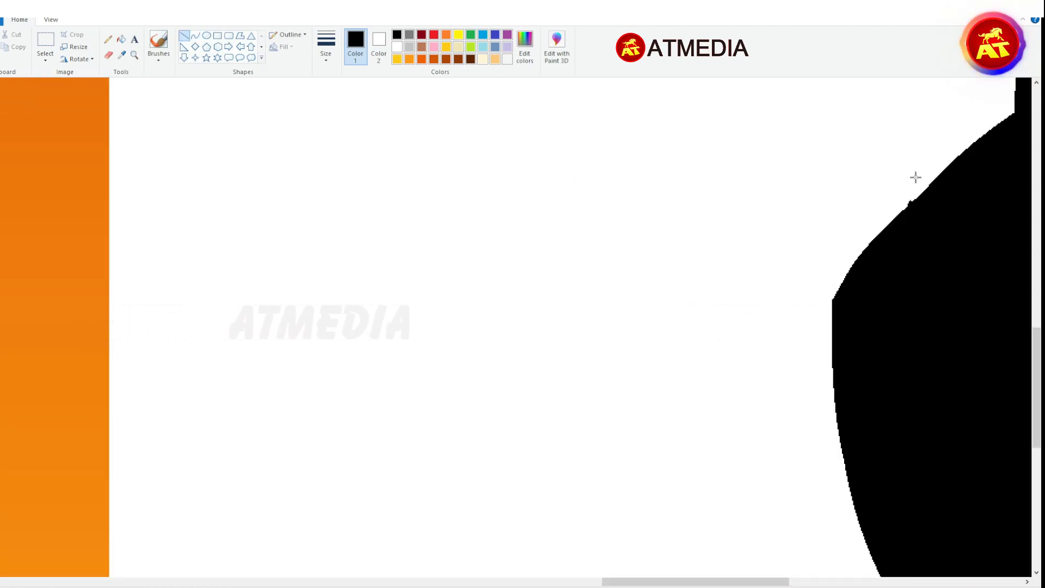
- Round the hull's upper shoulder with a curve up to the mast base and fill the gap beneath it black
scroll(926, 181, "down", 1)
scroll(942, 315, "up", 3)
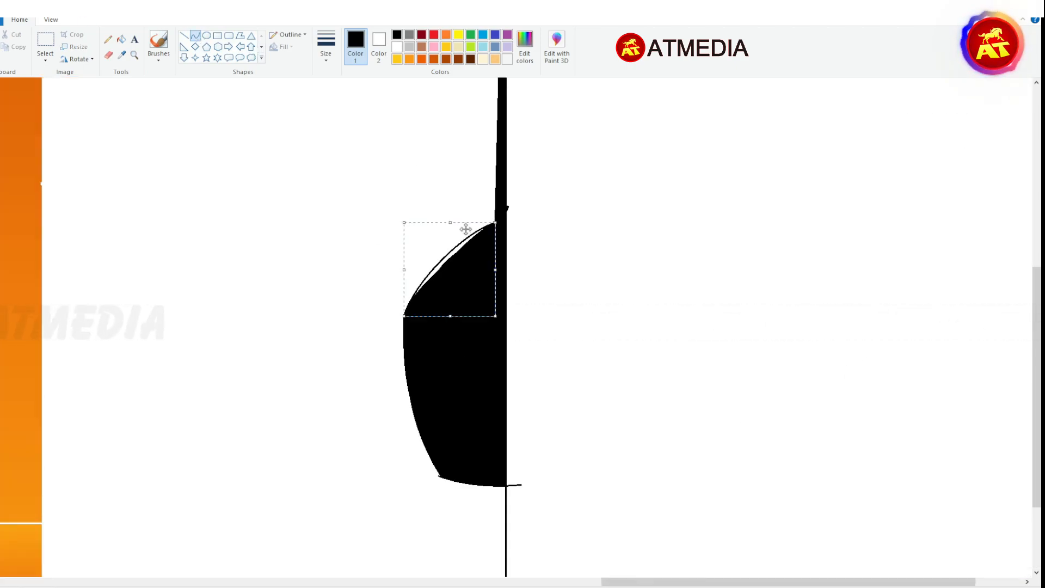
left_click(121, 39)
left_click(447, 255)
- Draw a horizontal yard across the mast just above the hull using a thicker black line
scroll(723, 582, "up", 1)
scroll(723, 583, "right", 2)
left_click(184, 35)
scroll(744, 378, "down", 1)
left_click(325, 46)
left_click(319, 144)
left_click_drag(287, 357, 560, 357)
mouse_move(468, 357)
left_mouse_down()
mouse_move(411, 375)
mouse_move(401, 399)
left_mouse_up()
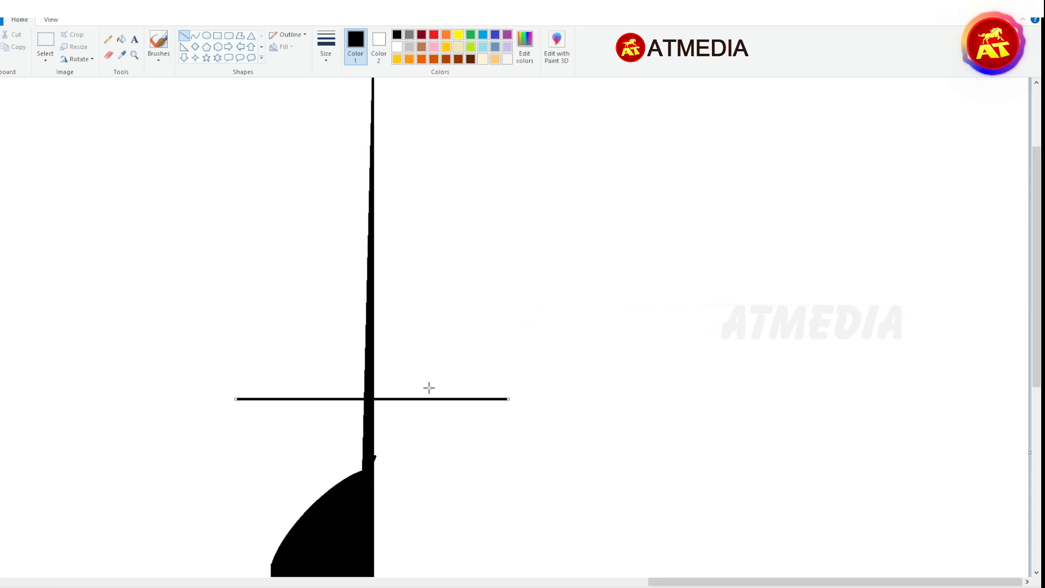
- Draw a slightly slanted line across the upper hull and add curved strokes beneath its outer end
scroll(436, 414, "down", 2)
left_click_drag(470, 376, 482, 380)
left_click(195, 36)
mouse_move(293, 373)
left_mouse_down()
mouse_move(252, 370)
mouse_move(313, 381)
left_mouse_up()
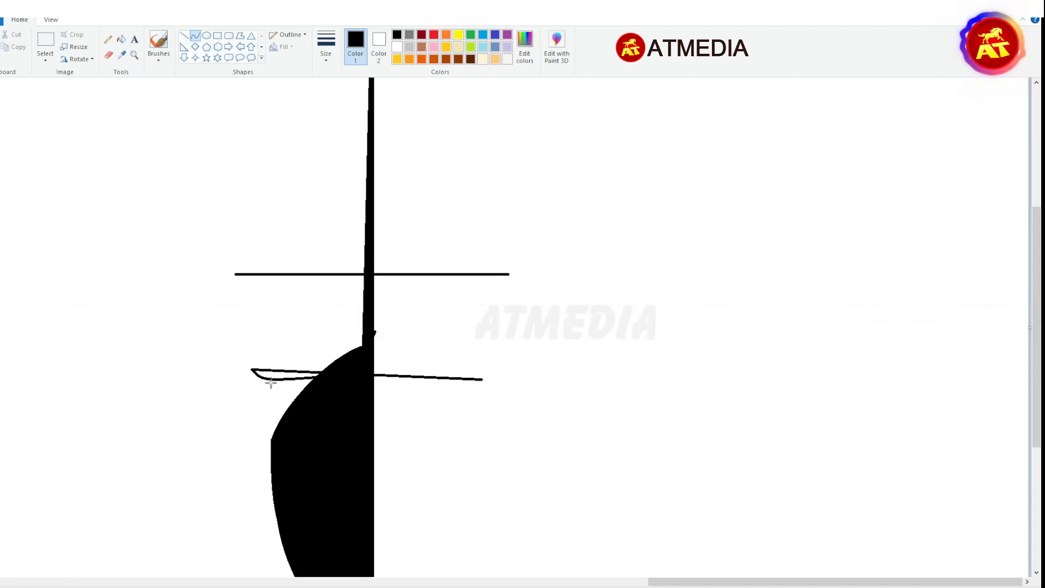
- Draw five more horizontal yards of varying widths across the mast above the lowest one
scroll(295, 228, "up", 2)
left_click_drag(185, 303, 296, 303)
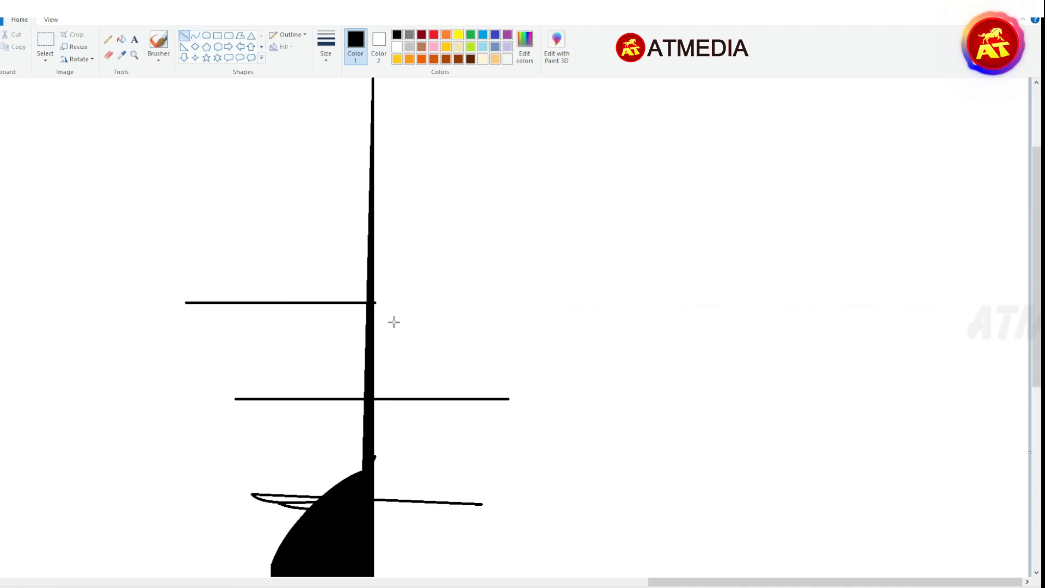
left_click_drag(479, 303, 465, 302)
scroll(397, 343, "up", 2)
mouse_move(287, 359)
left_mouse_down()
mouse_move(483, 359)
mouse_move(448, 363)
left_mouse_up()
mouse_move(234, 304)
left_mouse_down()
mouse_move(326, 318)
mouse_move(519, 305)
left_mouse_up()
left_click_drag(316, 266, 440, 265)
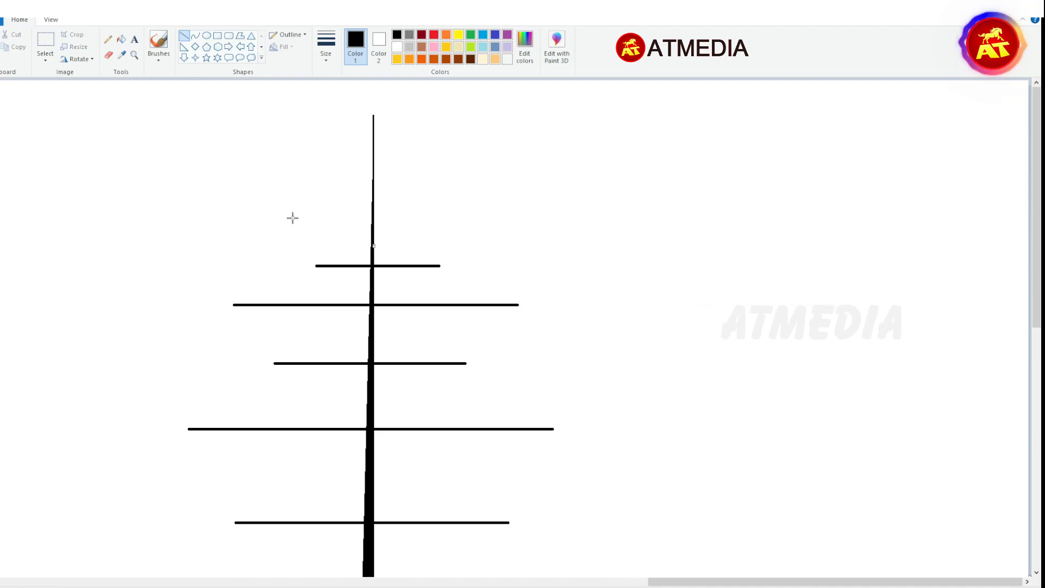
left_click_drag(316, 219, 455, 218)
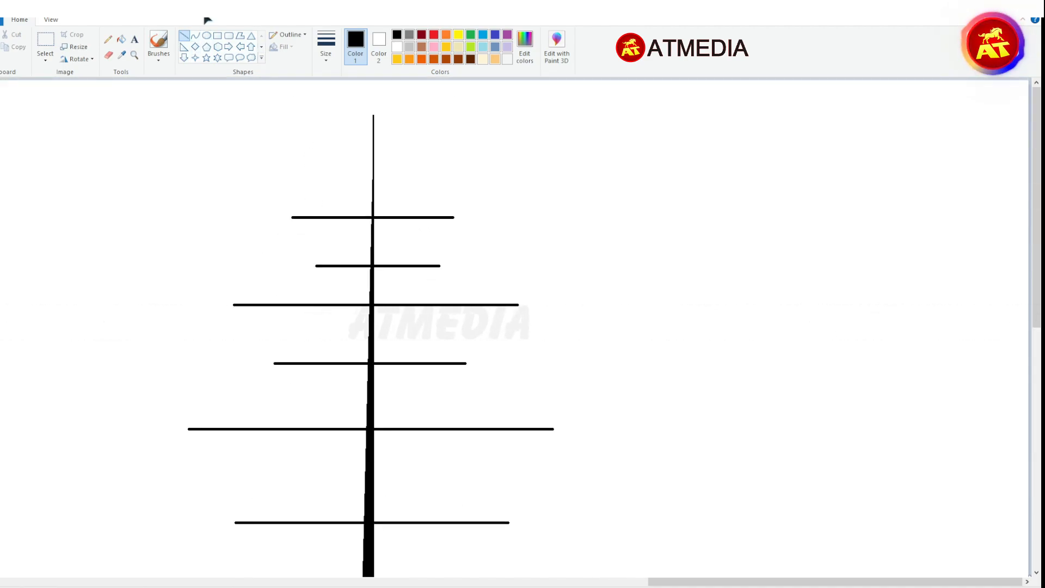
- Brush furled black sails beneath the left halves of the top two yards
left_click(159, 44)
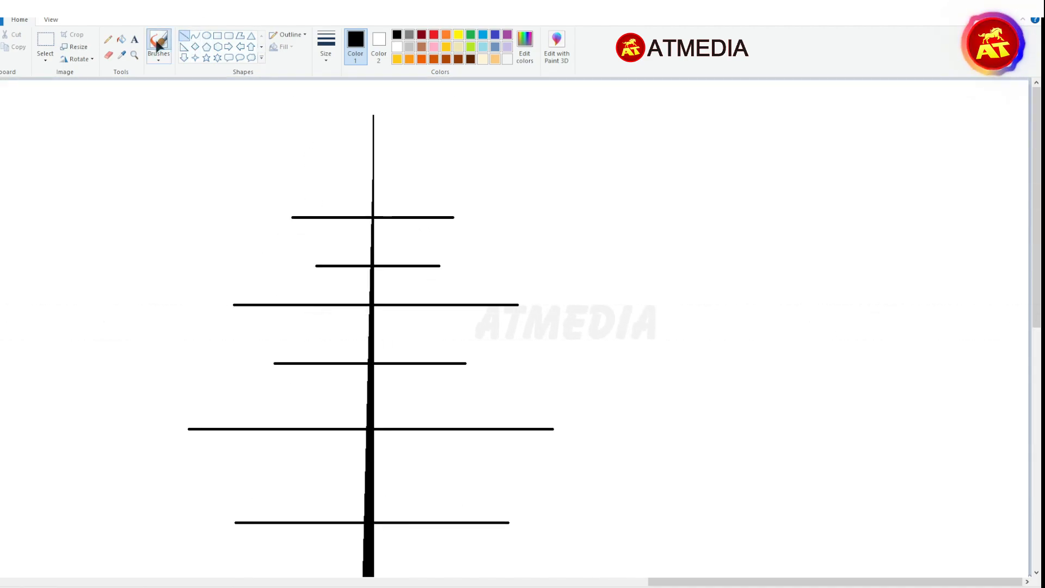
left_click(326, 44)
left_click(322, 131)
scroll(349, 415, "up", 3)
left_click_drag(666, 581, 756, 580)
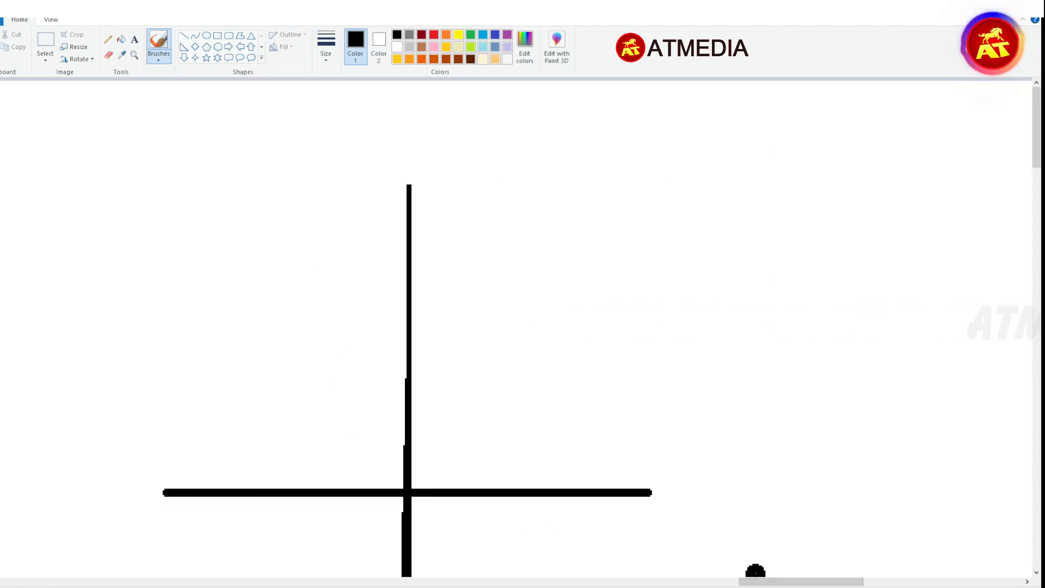
mouse_move(168, 493)
left_mouse_down()
mouse_move(269, 513)
mouse_move(409, 517)
left_mouse_up()
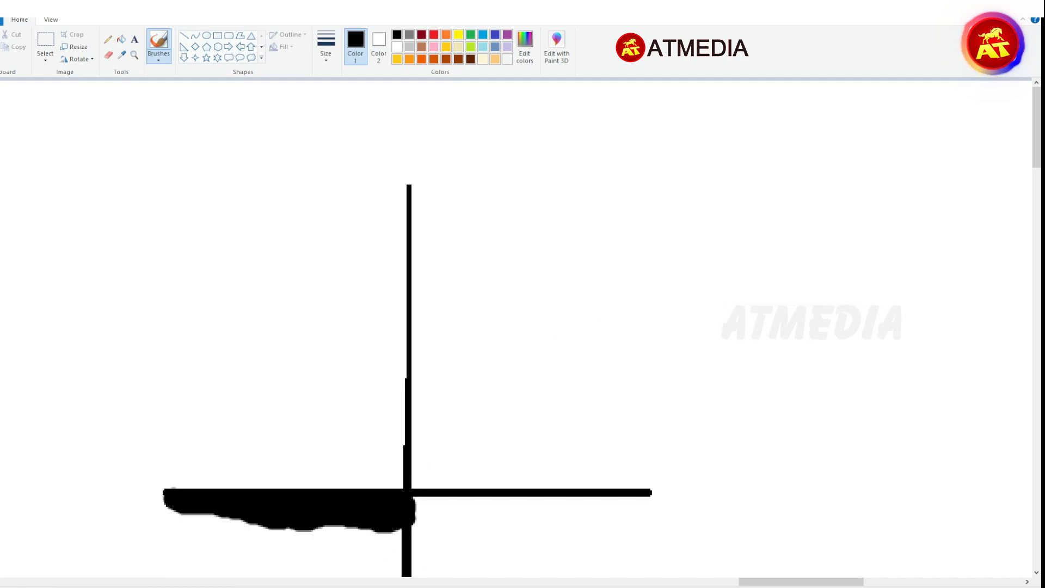
left_click_drag(1036, 138, 1028, 202)
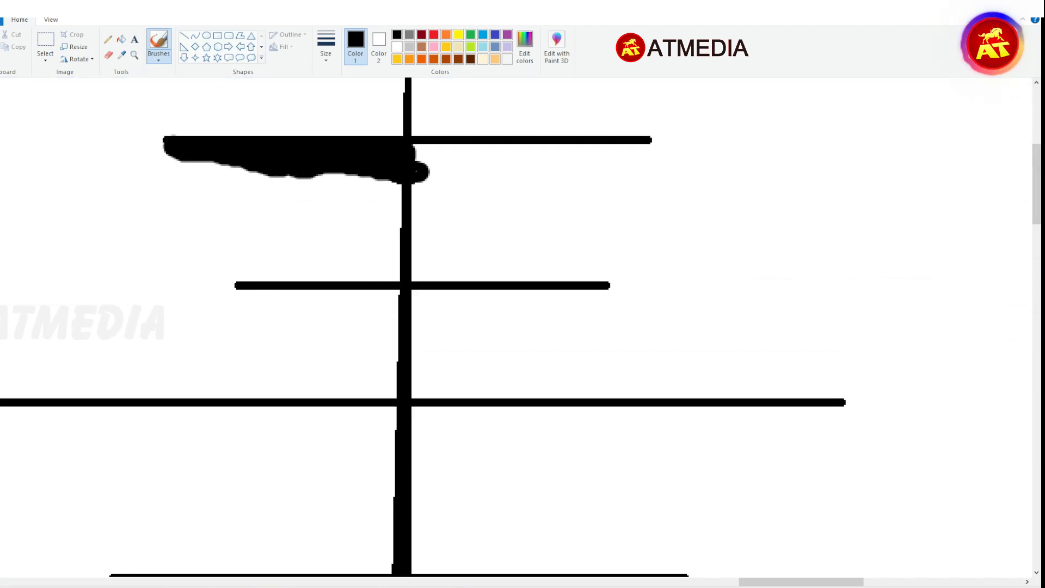
mouse_move(240, 289)
left_mouse_down()
mouse_move(387, 315)
mouse_move(261, 294)
left_mouse_up()
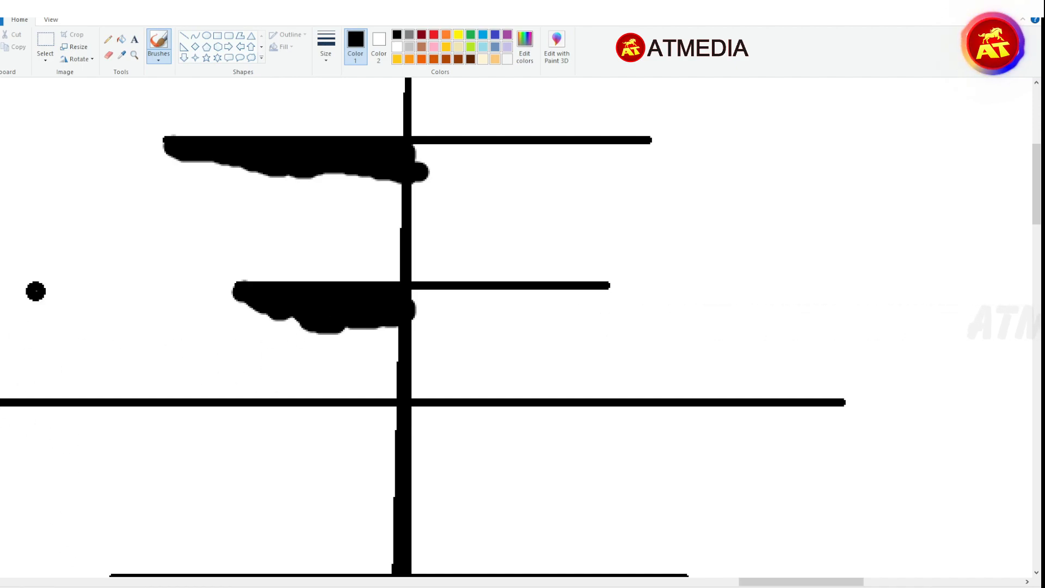
scroll(35, 292, "down", 3)
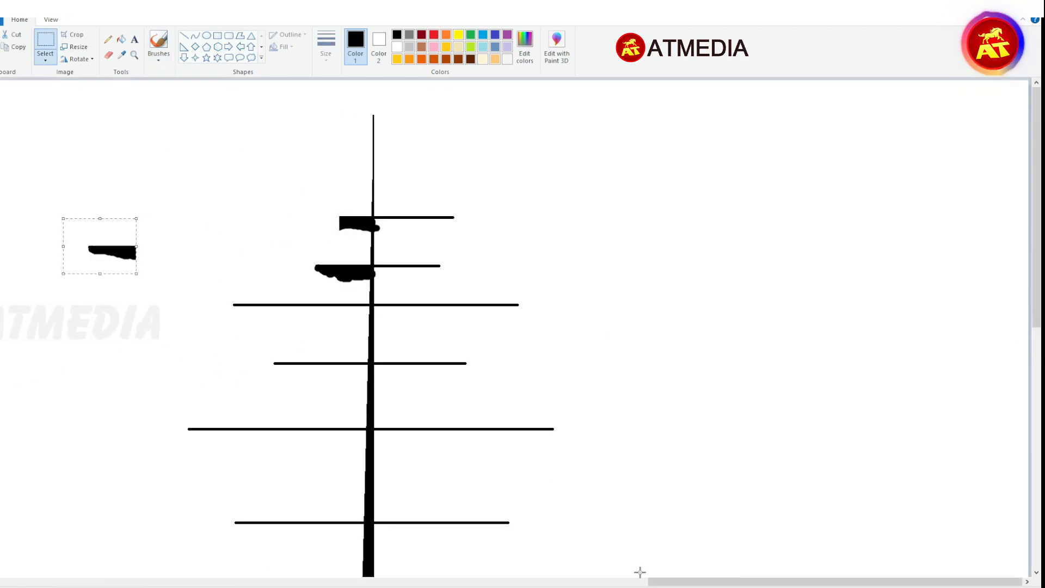
- Move the cut-out piece of the top sail onto the orange background and turn on transparent selection
left_click_drag(669, 581, 505, 581)
left_click_drag(573, 248, 322, 275)
left_click(46, 59)
left_click(33, 162)
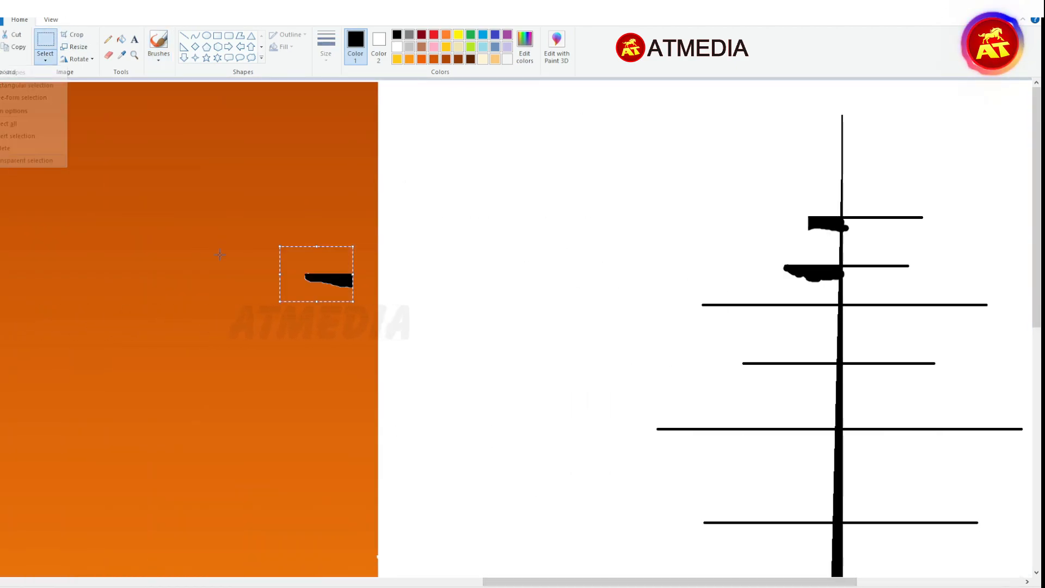
- Undo the sail piece's move and the brushed sails on the top two yards
key("ctrl+z")
key("ctrl+z")
key("ctrl+z")
key("ctrl+z")
key("ctrl+z")
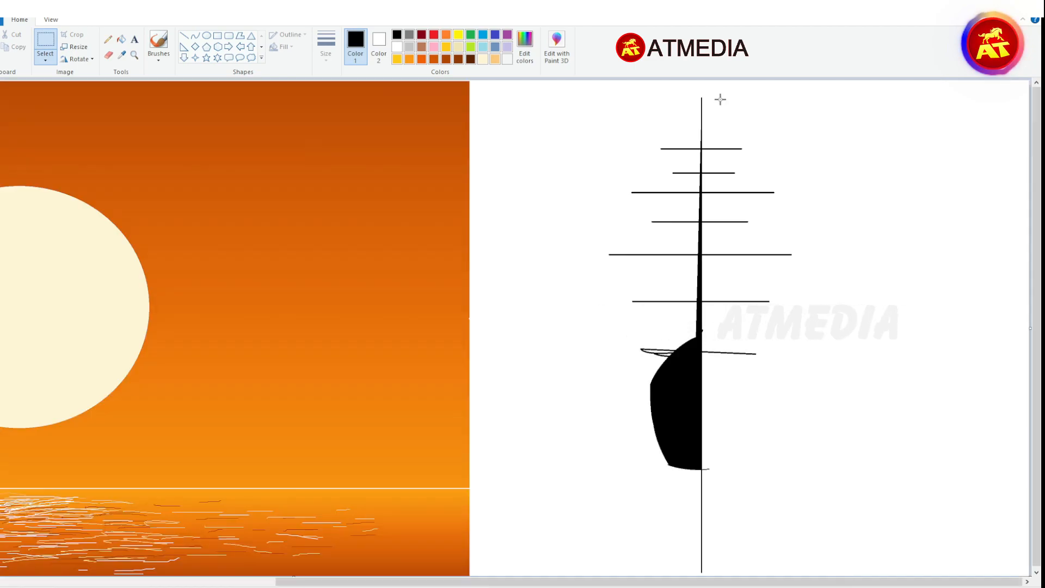
- Delete everything to the right of the mast's vertical centre line
mouse_move(701, 95)
left_mouse_down()
mouse_move(816, 546)
mouse_move(727, 165)
left_mouse_up()
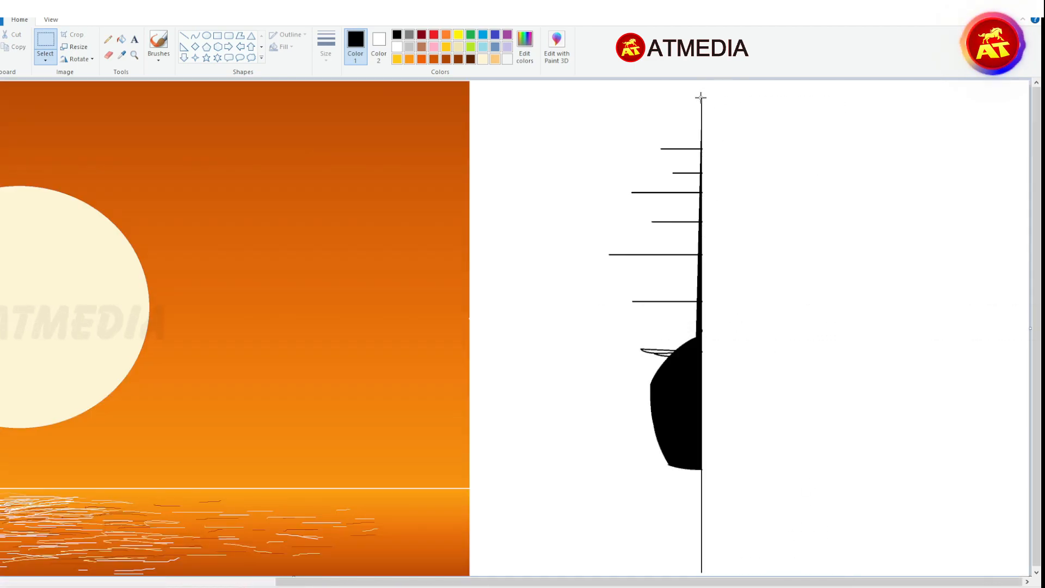
- Try to assemble the ship over the sun from the half drawing and a horizontally flipped copy
left_click_drag(704, 286, 24, 320)
left_click_drag(370, 582, 136, 582)
mouse_move(307, 415)
left_mouse_down()
mouse_move(294, 420)
mouse_move(307, 426)
mouse_move(298, 422)
left_mouse_up()
key("ctrl+c")
key("ctrl+v")
left_click(80, 59)
left_click(56, 122)
left_click_drag(50, 315, 369, 378)
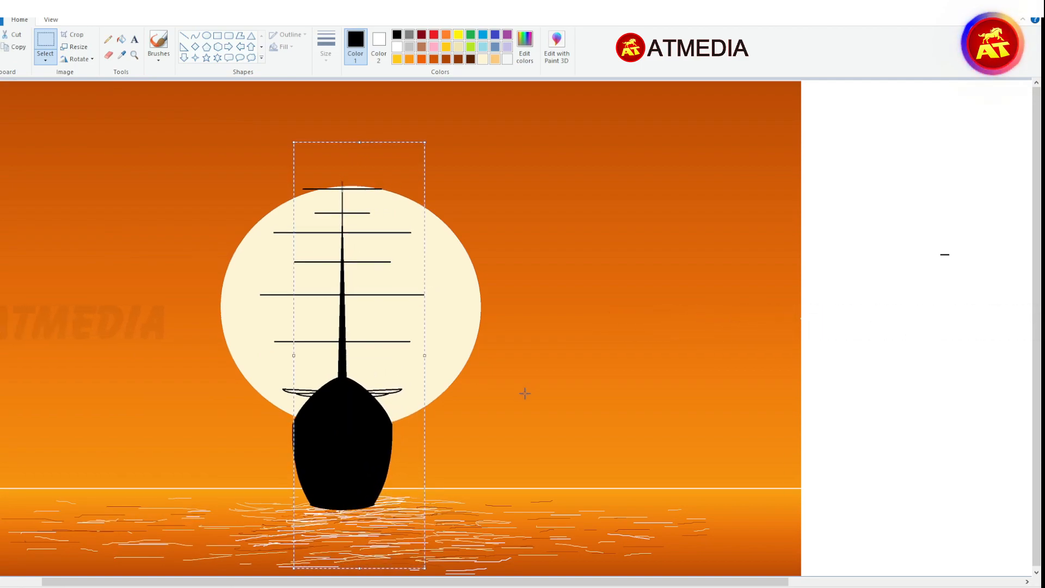
key("ctrl+z")
key("ctrl+z")
key("ctrl+z")
key("ctrl+z")
- Duplicate the half ship and flip the copy horizontally
scroll(448, 488, "down", 1)
left_click_drag(583, 291, 487, 81)
key("ctrl+c")
key("ctrl+v")
left_click(80, 59)
left_click(56, 122)
- Place the flipped half against the original on the white area and nudge it upward to align both halves
left_click_drag(30, 186, 571, 192)
scroll(566, 218, "up", 1)
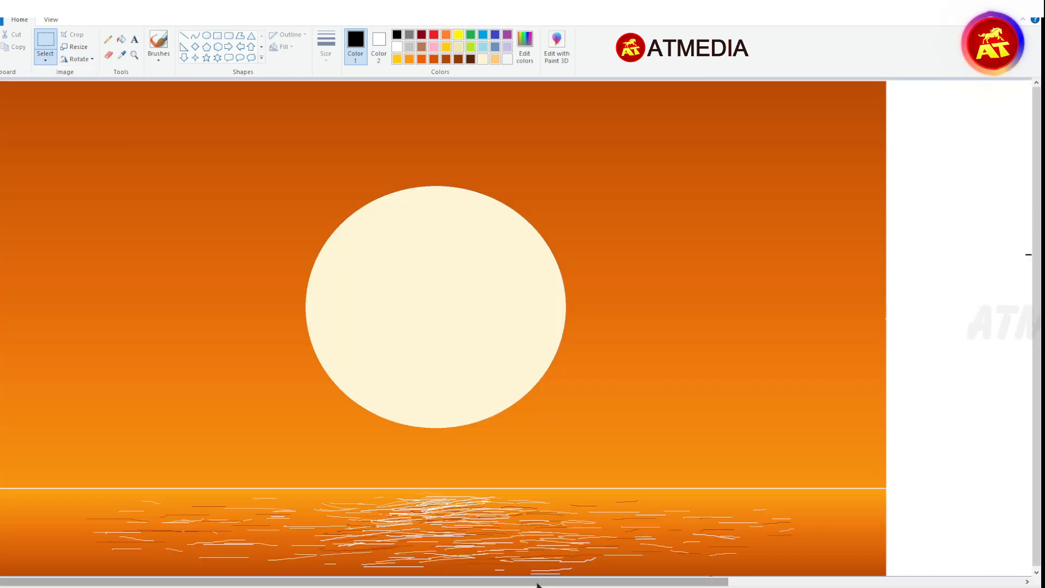
left_click_drag(537, 583, 838, 583)
left_click_drag(864, 537, 710, 119)
left_click_drag(829, 450, 816, 442)
key("Up")
key("Up")
key("Up")
key("Up")
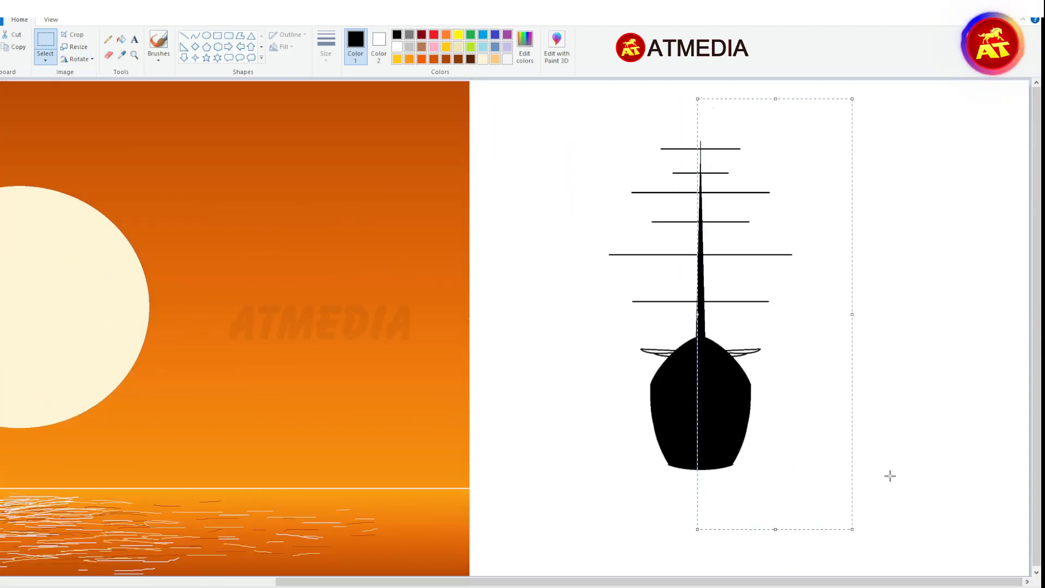
- Select the complete ship and position it in front of the sun with its hull on the sea
left_click(890, 476)
left_click_drag(837, 507, 566, 82)
left_click_drag(754, 343, 316, 386)
left_click_drag(573, 582, 327, 553)
left_click_drag(595, 491, 351, 492)
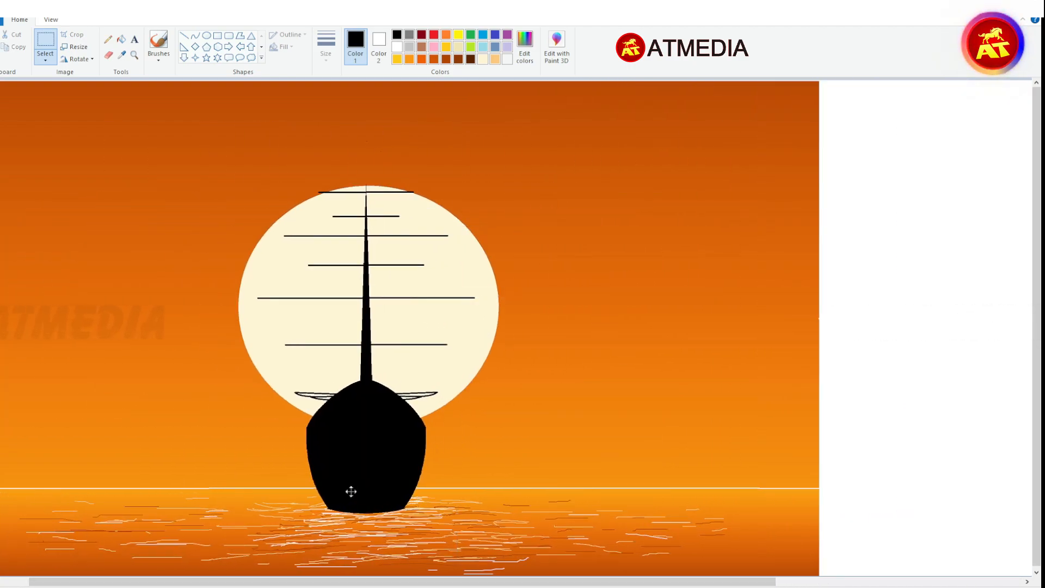
left_click(736, 300)
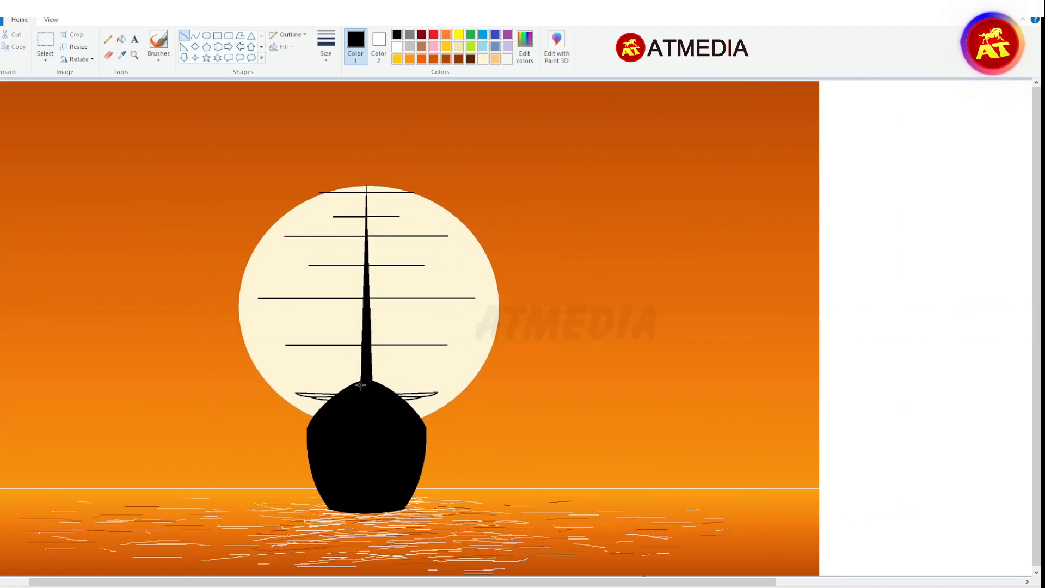
- Extend the mast to a pointed tip above the sun with black lines
mouse_move(369, 121)
left_mouse_down()
mouse_move(372, 391)
mouse_move(366, 125)
left_mouse_up()
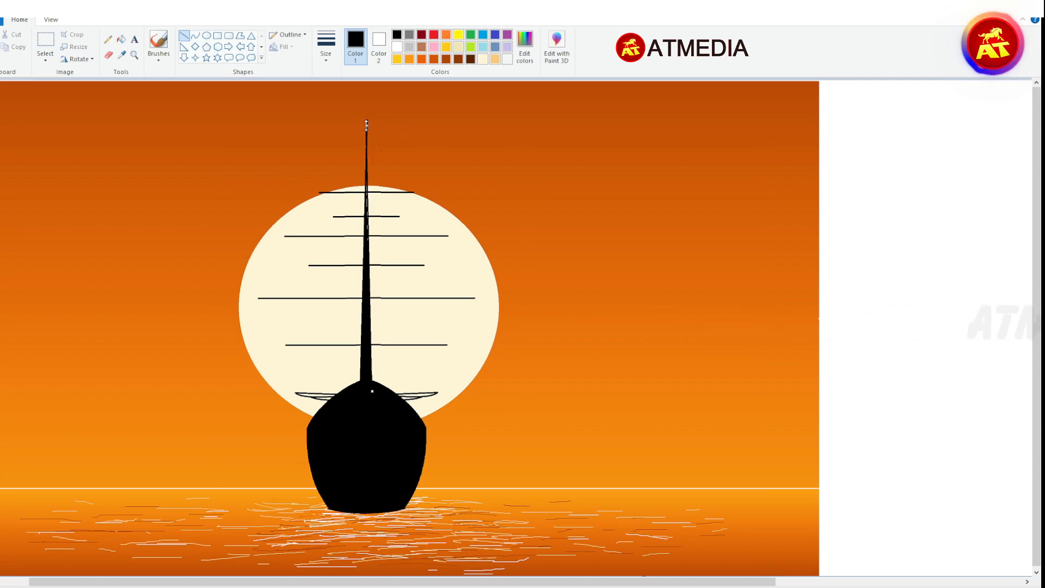
left_click(545, 117)
scroll(545, 116, "up", 1)
left_click_drag(337, 582, 490, 582)
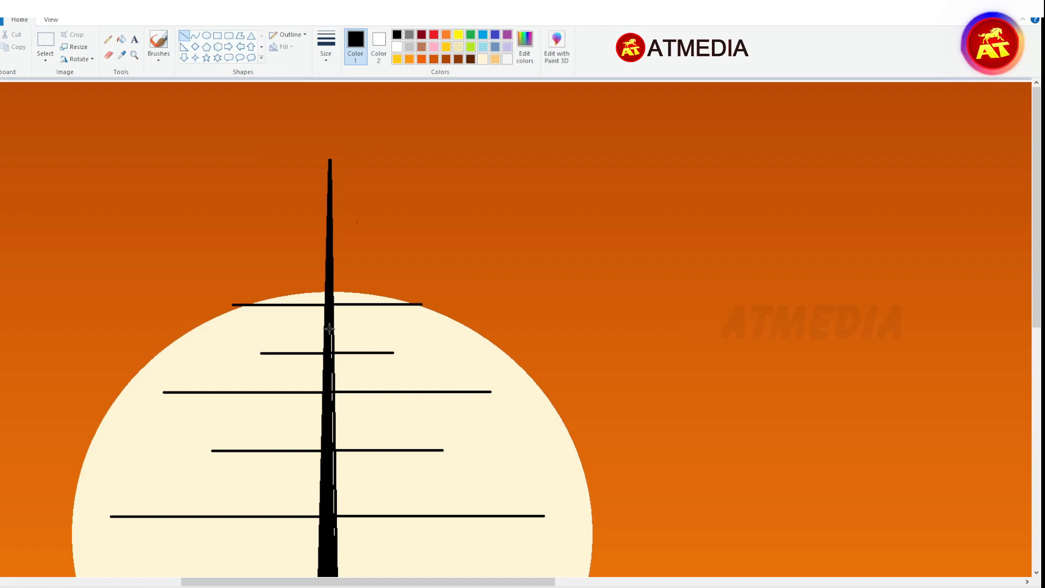
- Brush furled black sails beneath the upper yards, including a new short yard near the mast tip
scroll(433, 336, "down", 2)
scroll(246, 206, "up", 1, "ctrl")
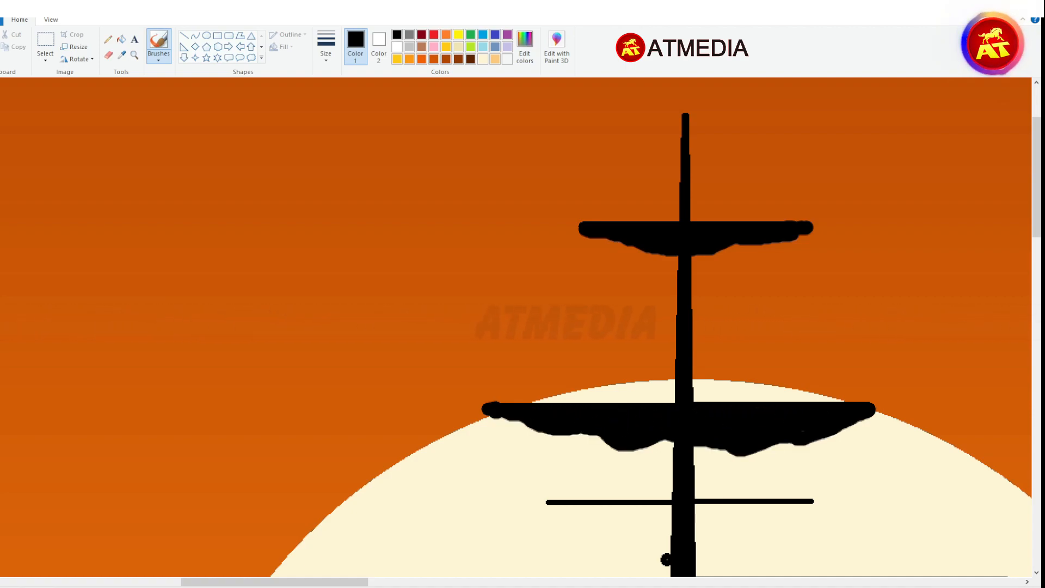
left_click_drag(1036, 228, 1035, 280)
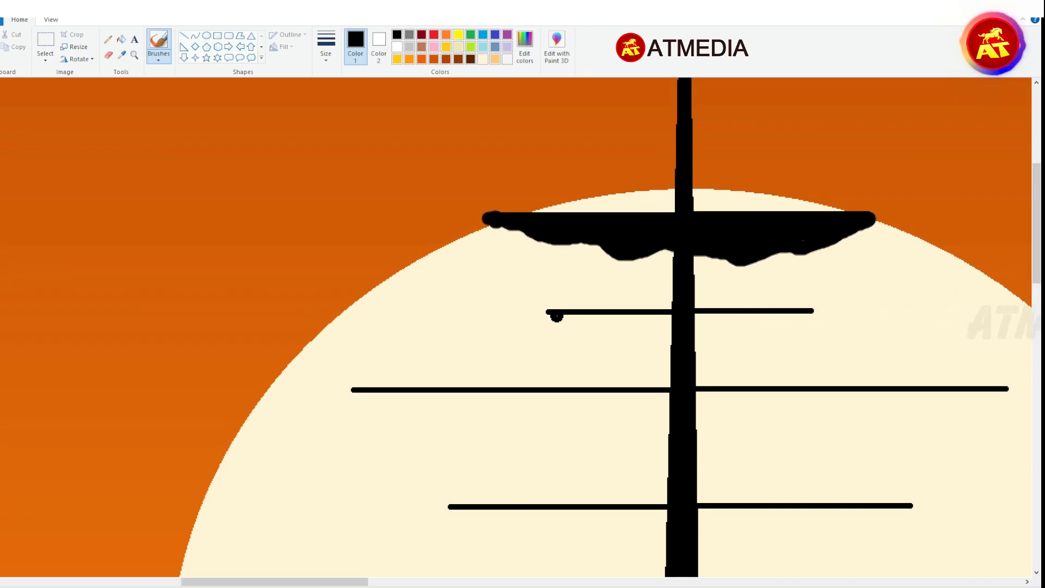
mouse_move(601, 324)
left_mouse_down()
mouse_move(810, 317)
mouse_move(707, 318)
left_mouse_up()
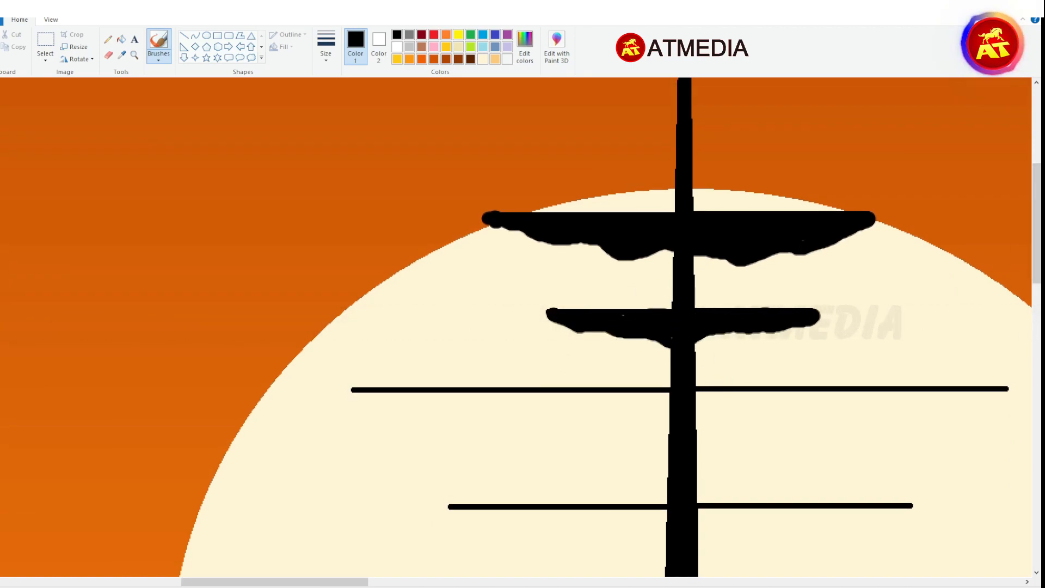
- Brush a draped sail beneath the wide yard below the finished sails and fill its enclosed left part black
mouse_move(1036, 239)
left_mouse_down()
mouse_move(1036, 299)
mouse_move(1037, 284)
left_mouse_up()
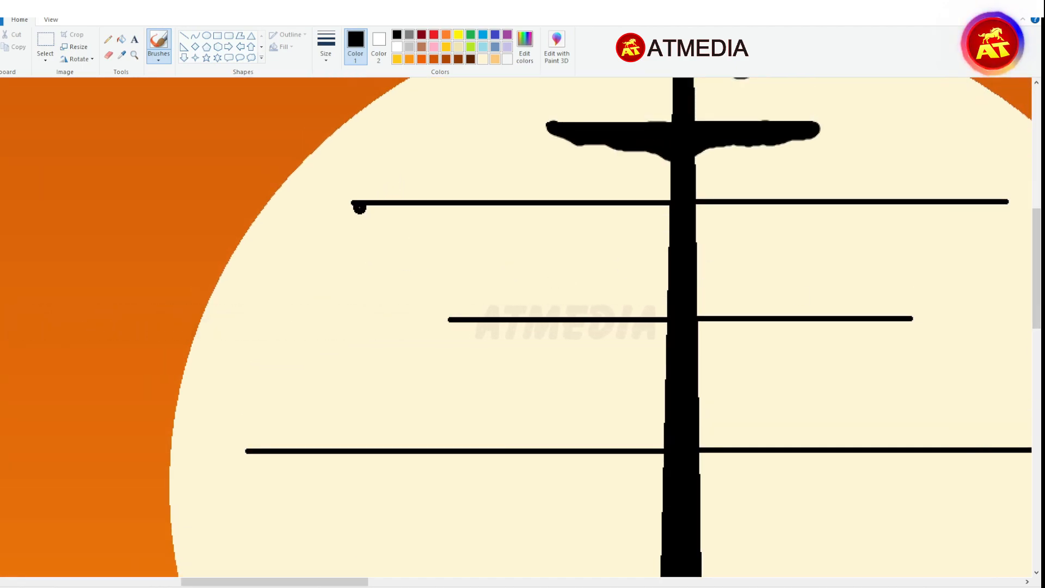
mouse_move(360, 206)
left_mouse_down()
mouse_move(420, 223)
mouse_move(619, 215)
mouse_move(828, 236)
mouse_move(985, 207)
left_mouse_up()
left_click_drag(745, 217, 798, 228)
left_click_drag(719, 208, 835, 203)
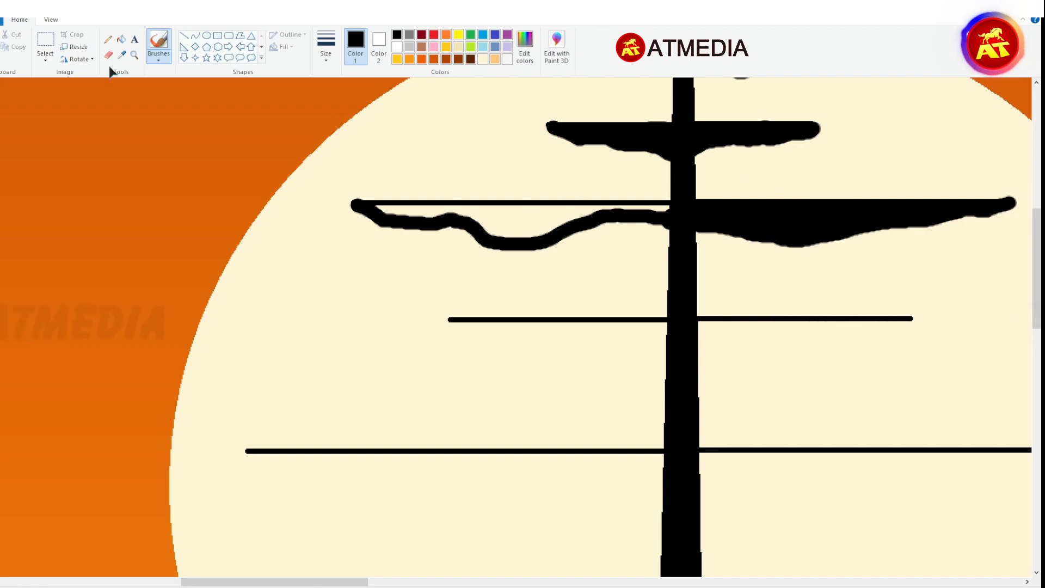
left_click(121, 40)
left_click(553, 215)
left_click(158, 43)
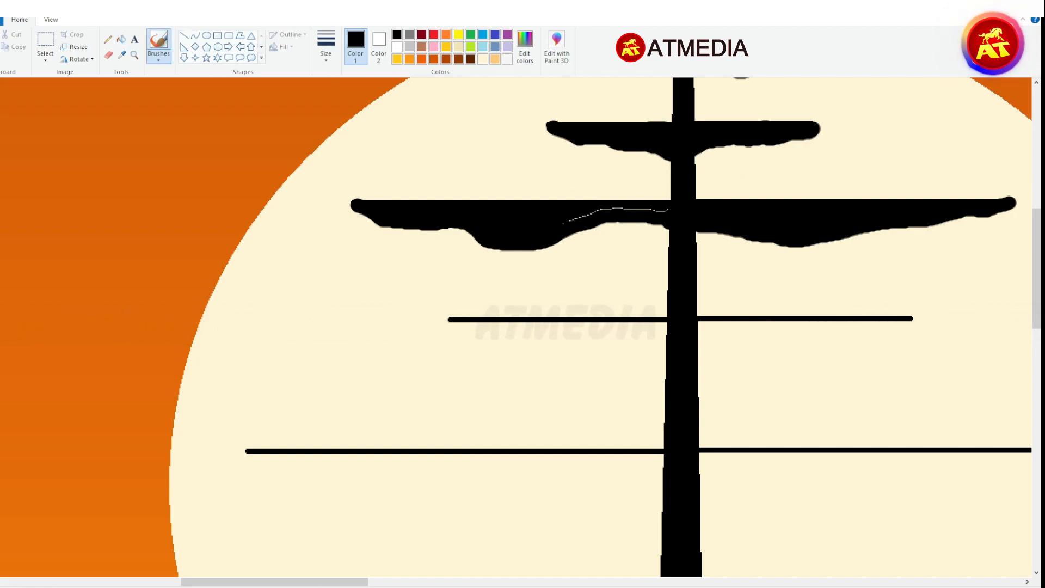
- Brush the black outline of a flared, open sail hanging from the yard below the finished furled sails, on both sides of the mast
left_click(325, 49)
left_click(313, 123)
left_click_drag(459, 369, 576, 383)
mouse_move(451, 381)
left_mouse_down()
mouse_move(608, 380)
mouse_move(665, 392)
mouse_move(666, 384)
mouse_move(702, 401)
mouse_move(752, 391)
mouse_move(971, 399)
left_mouse_up()
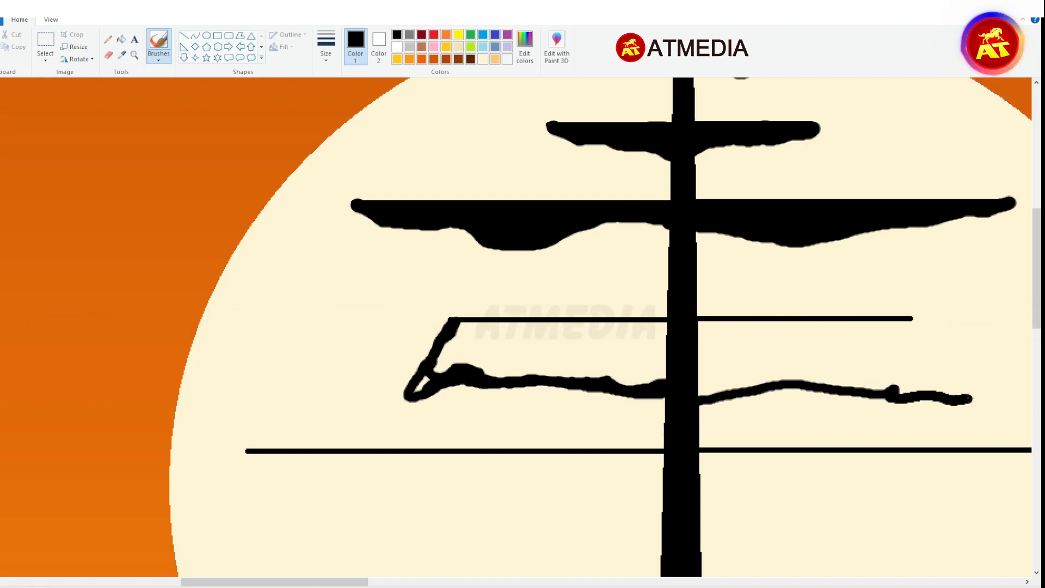
left_click_drag(945, 358, 893, 315)
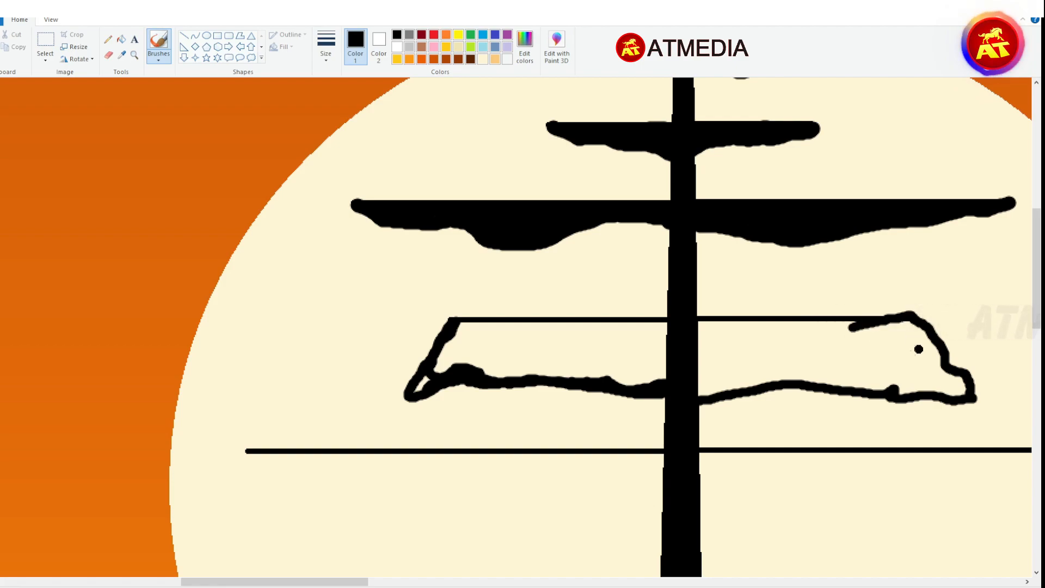
- Enlarge the brush and paint the inside of the outlined flared sail solid black
mouse_move(495, 341)
left_mouse_down()
mouse_move(657, 353)
mouse_move(553, 361)
mouse_move(460, 332)
left_mouse_up()
key("ctrl+KP_Add")
key("ctrl+KP_Add")
key("ctrl+KP_Add")
key("ctrl+KP_Add")
key("ctrl+KP_Add")
key("ctrl+KP_Add")
key("ctrl+KP_Add")
key("ctrl+KP_Add")
mouse_move(530, 335)
left_mouse_down()
mouse_move(656, 334)
mouse_move(860, 375)
mouse_move(914, 341)
mouse_move(928, 362)
left_mouse_up()
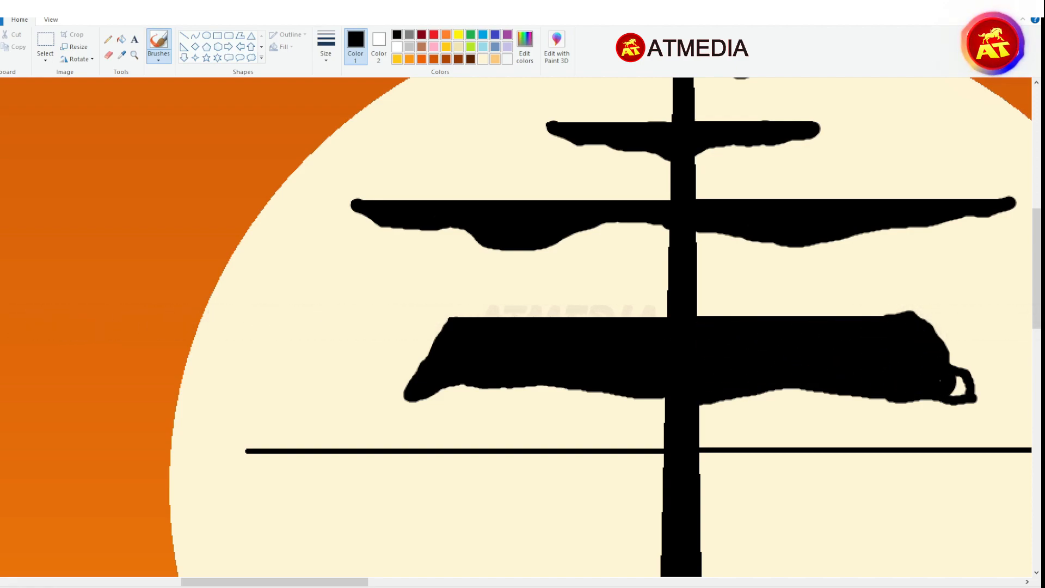
scroll(919, 274, "down", 3, "ctrl")
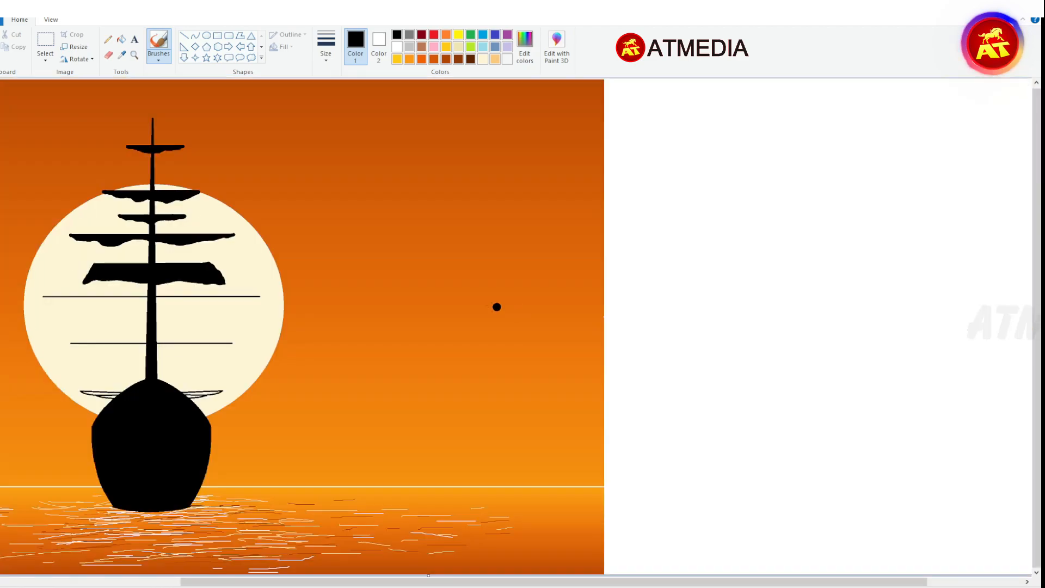
- Add a short black yard between the two uppermost yards, and brush a solid furled sail beneath the wide yard under the flared sail
scroll(517, 308, "up", 2, "ctrl")
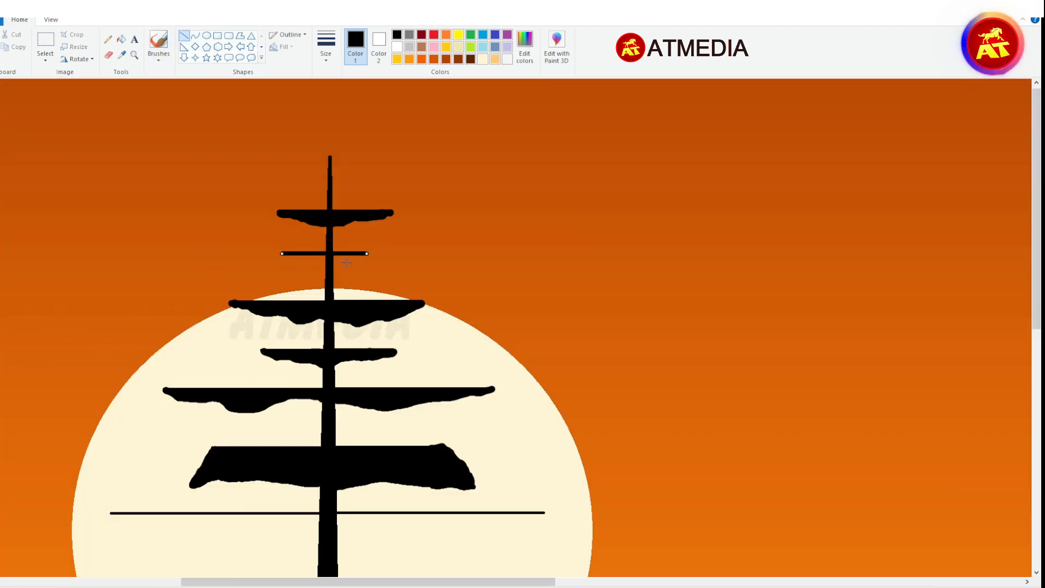
scroll(351, 255, "up", 2, "ctrl")
left_click(326, 49)
left_click(305, 147)
mouse_move(246, 448)
left_mouse_down()
mouse_move(280, 474)
mouse_move(642, 496)
mouse_move(995, 493)
left_mouse_up()
left_click(159, 40)
left_click(326, 48)
left_click(315, 161)
left_click_drag(357, 582, 473, 581)
mouse_move(334, 478)
left_mouse_down()
mouse_move(399, 480)
mouse_move(453, 447)
left_mouse_up()
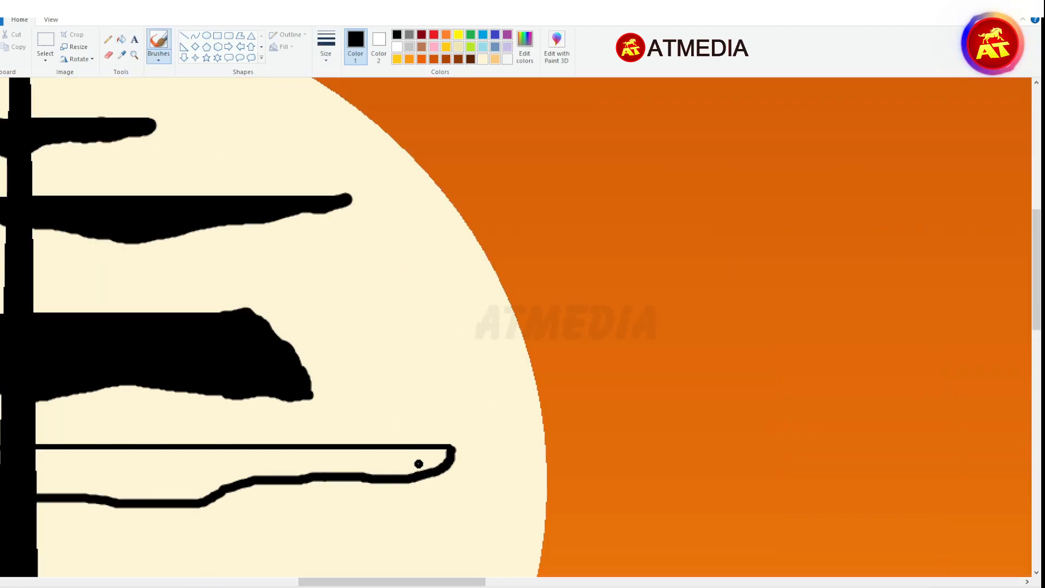
left_click(170, 446)
scroll(384, 448, "left", 5)
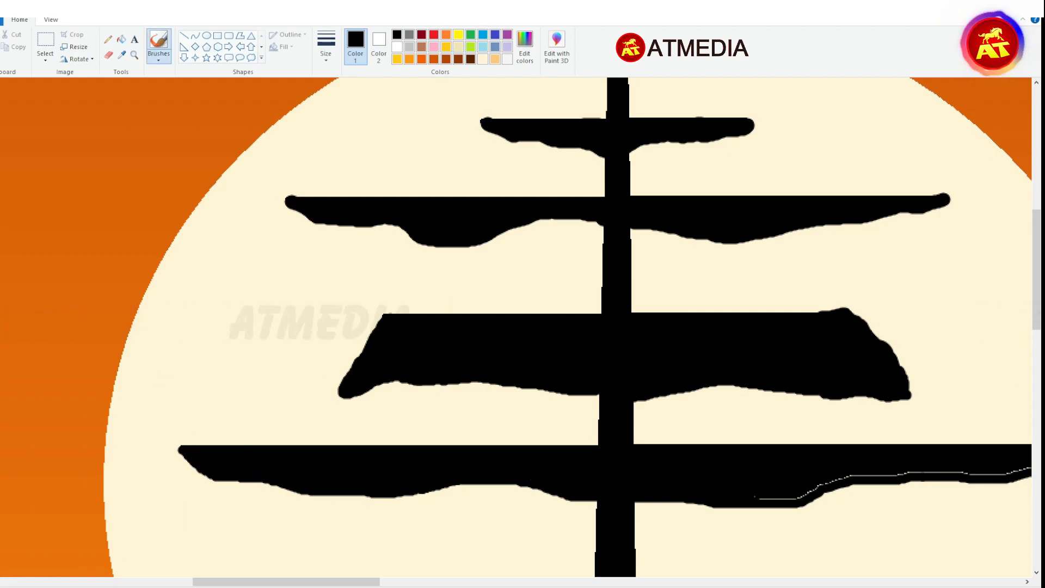
- Brush a thin furled sail beneath the lowest yard above the hull and fill both halves black
scroll(370, 583, "right", 5)
scroll(233, 222, "down", 5)
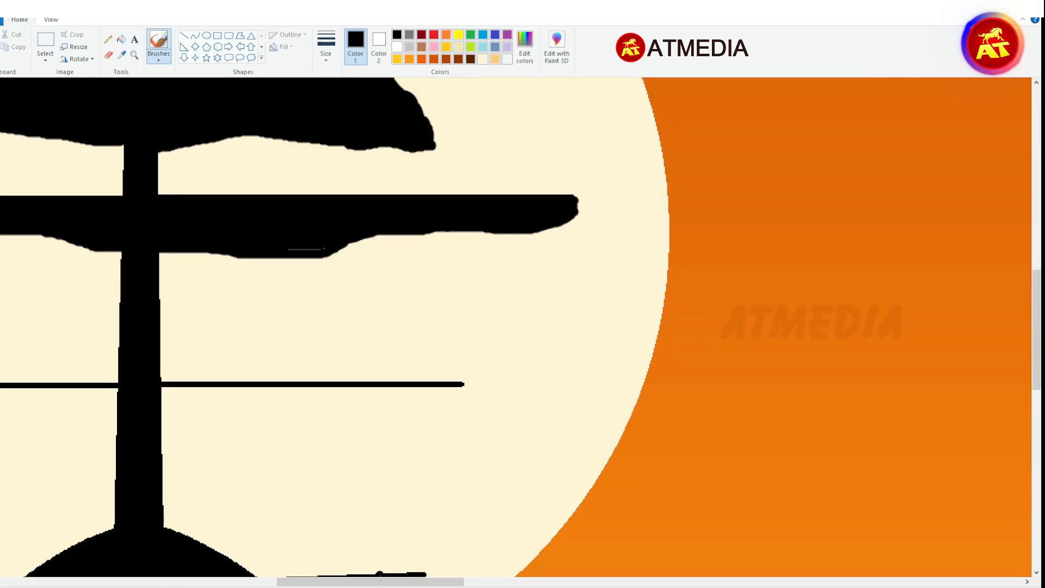
scroll(233, 221, "left", 5)
left_click(121, 39)
left_click(158, 41)
mouse_move(220, 262)
left_mouse_down()
mouse_move(443, 279)
mouse_move(868, 261)
left_mouse_up()
left_click(381, 271)
left_click(708, 272)
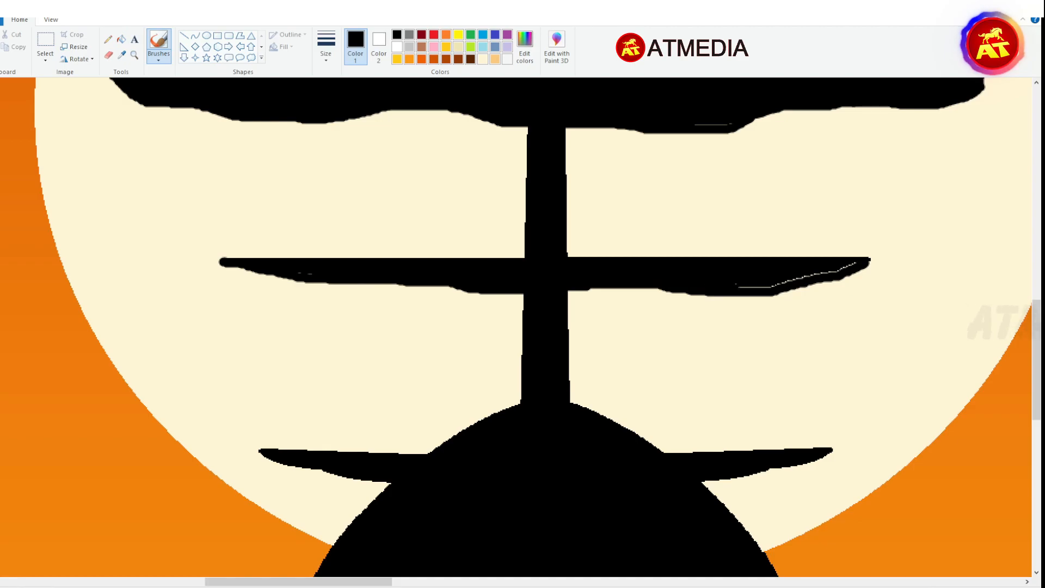
- Brush a short black spar sticking out of each side of the hull, below the existing pair, redoing the left one
scroll(522, 326, "down", 3)
scroll(522, 327, "up", 4)
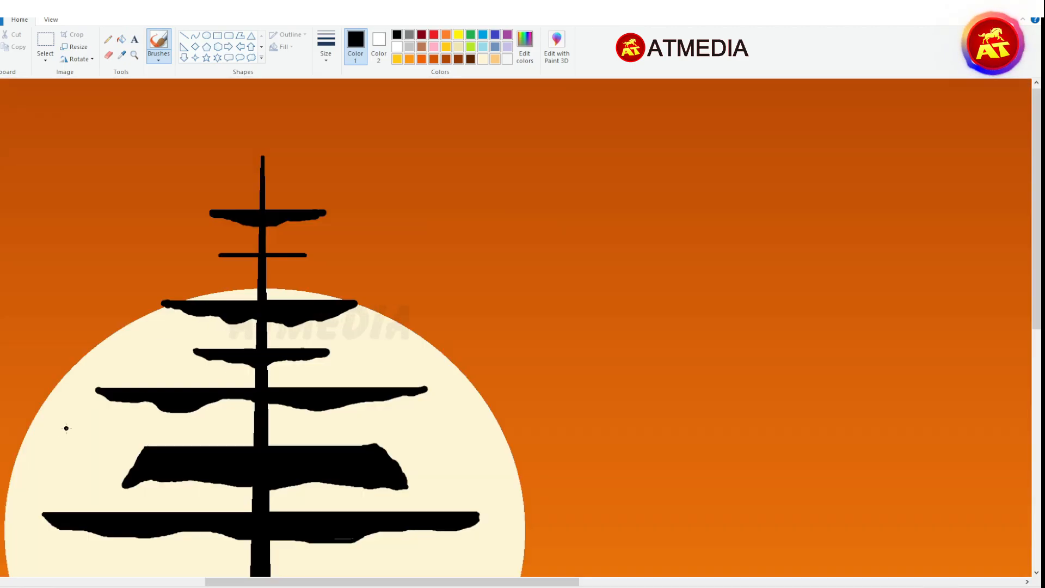
left_click_drag(273, 146, 351, 155)
scroll(505, 189, "up", 2)
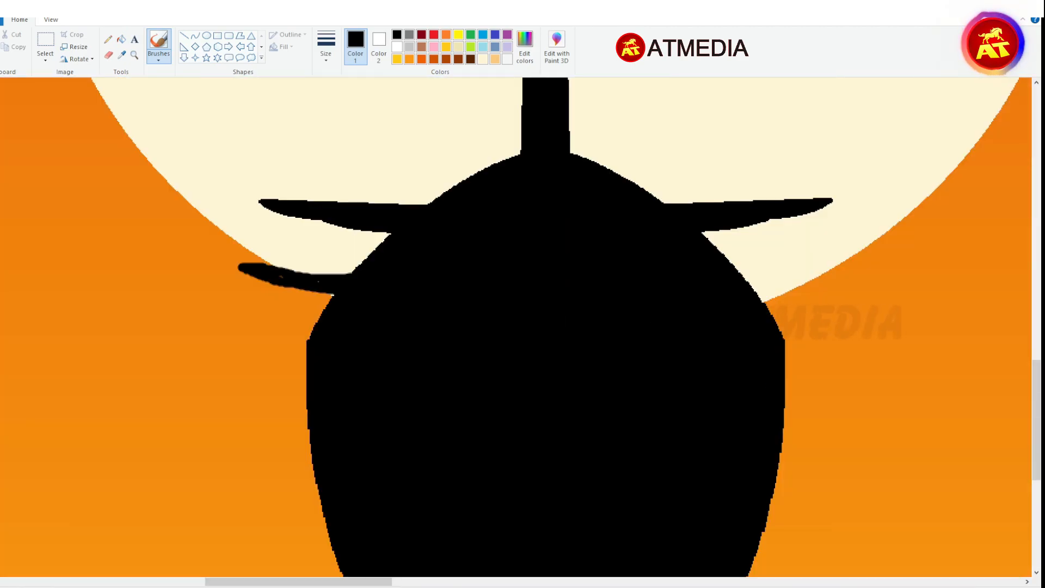
key("ctrl+z")
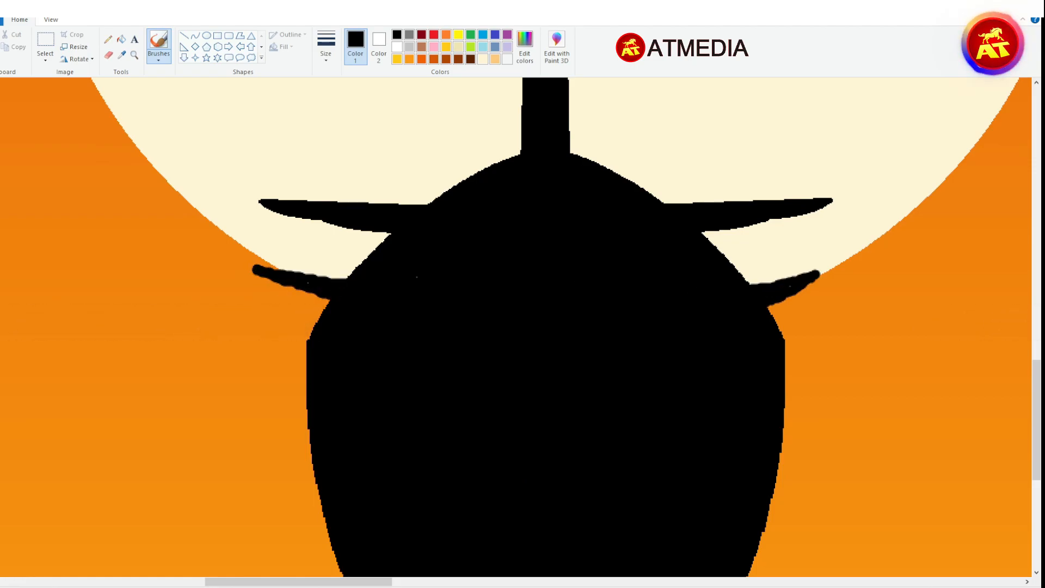
- Draw a short black yard just above the hull and brush a furled sail beneath the short second yard from the mast tip
scroll(437, 276, "down", 2)
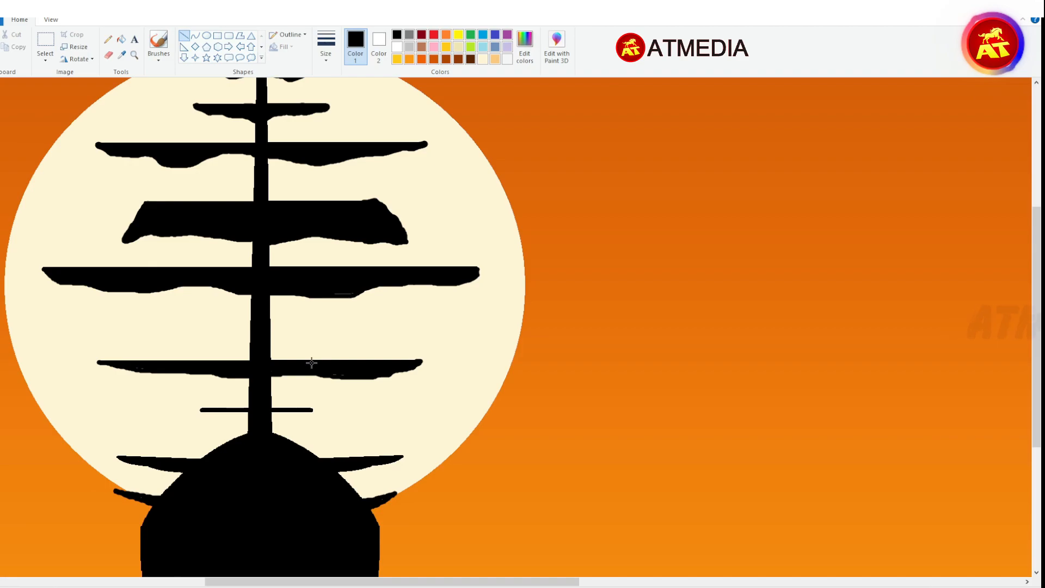
scroll(311, 363, "down", 2)
scroll(353, 293, "up", 3)
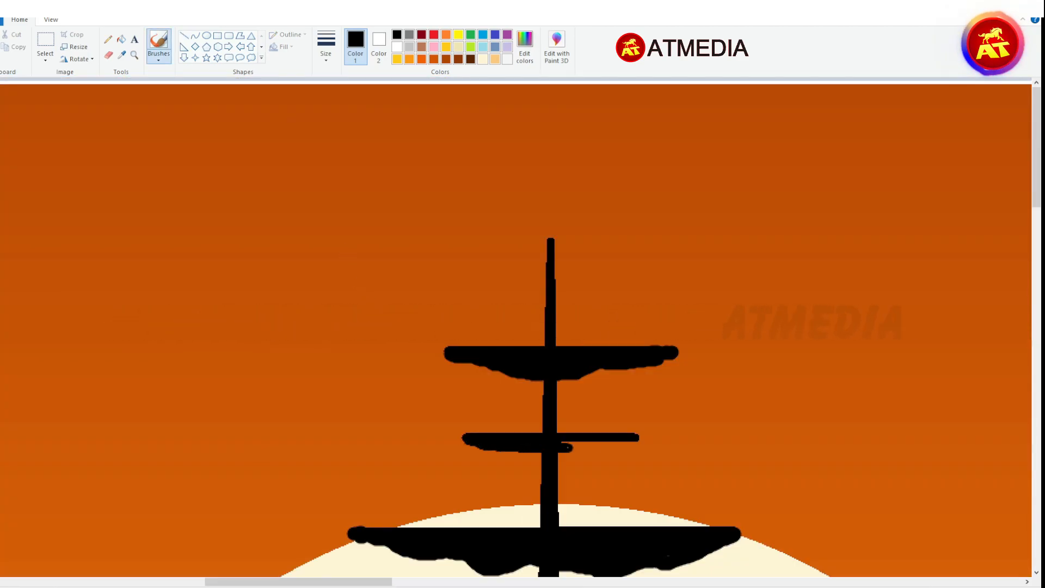
- Draw thin black rigging lines from both ends of the lowest sail down to the sides of the hull
left_click(184, 35)
left_click(326, 46)
left_click(306, 105)
scroll(677, 577, "down", 2)
left_click_drag(676, 581, 523, 580)
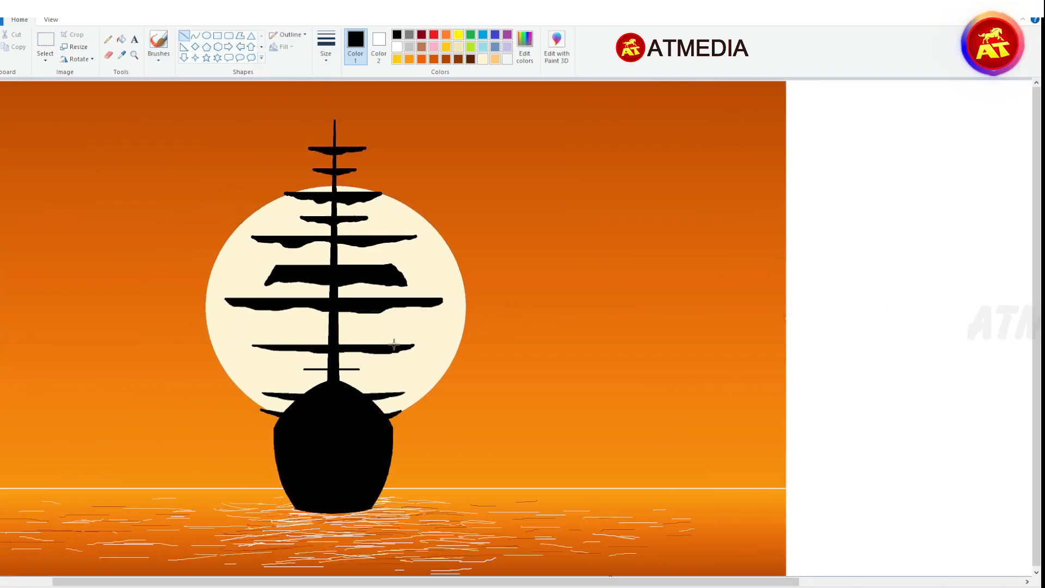
left_click_drag(397, 351, 390, 433)
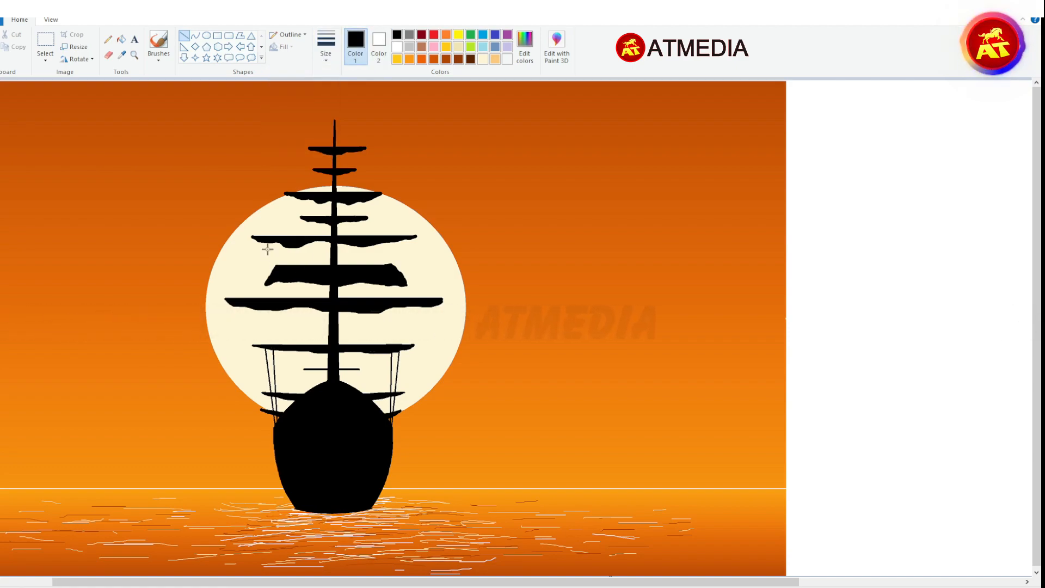
- Draw rigging lines from the flared sail's corners to the widest yard and from that yard down to the lowest sail
left_click_drag(268, 284, 267, 297)
left_click_drag(402, 285, 405, 297)
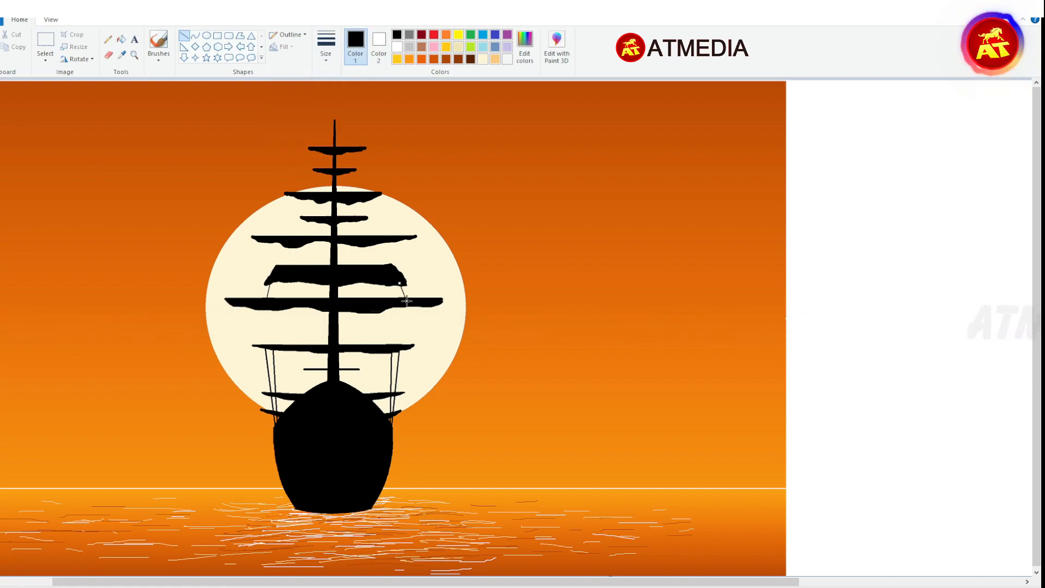
left_click_drag(252, 308, 265, 345)
left_click_drag(404, 298, 401, 345)
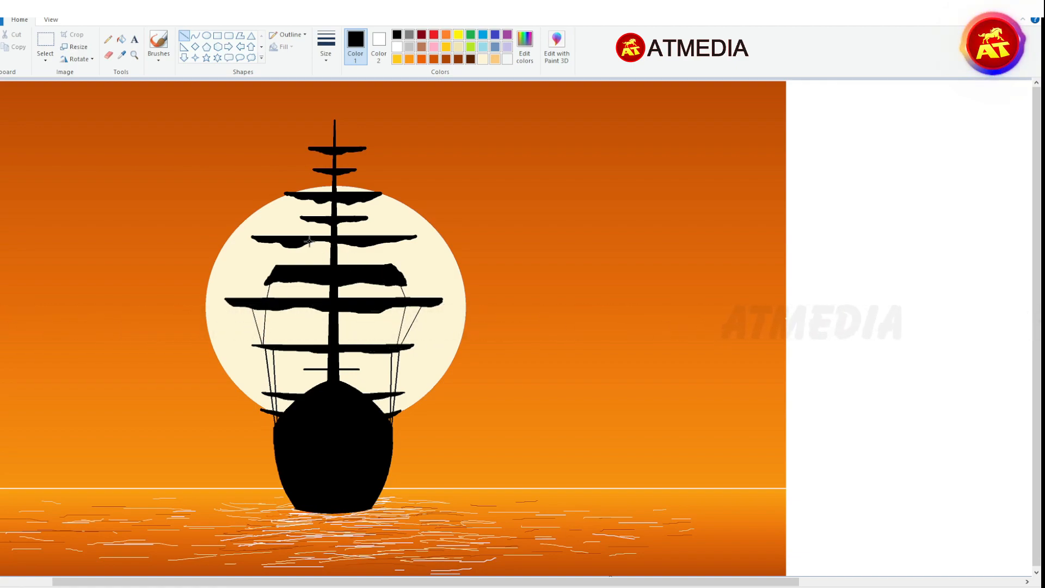
- Draw crisscrossing thin black rigging lines between the mast, the upper yards and the hull on both sides
left_click_drag(264, 241, 329, 300)
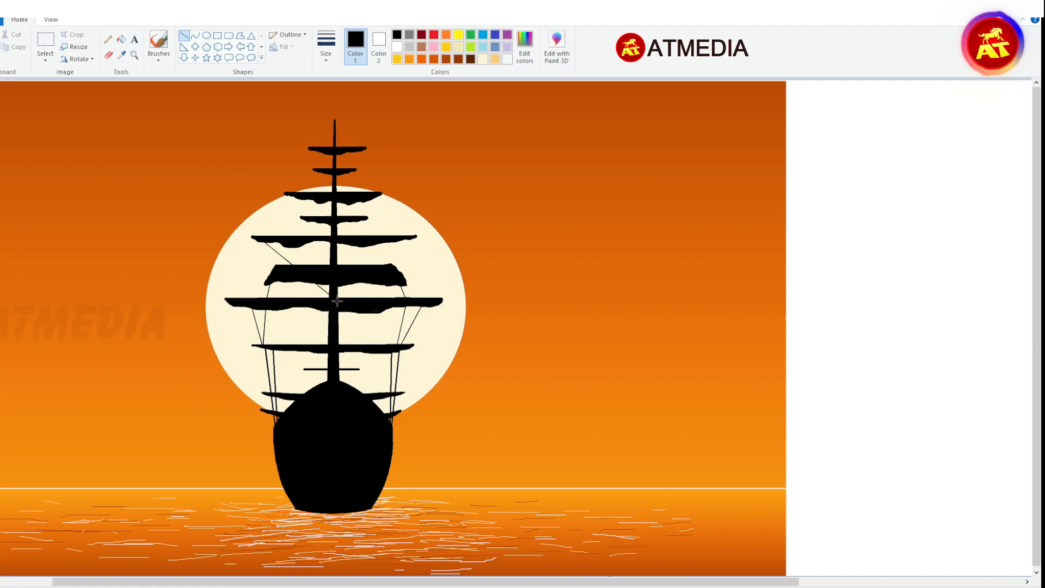
left_click_drag(416, 238, 338, 344)
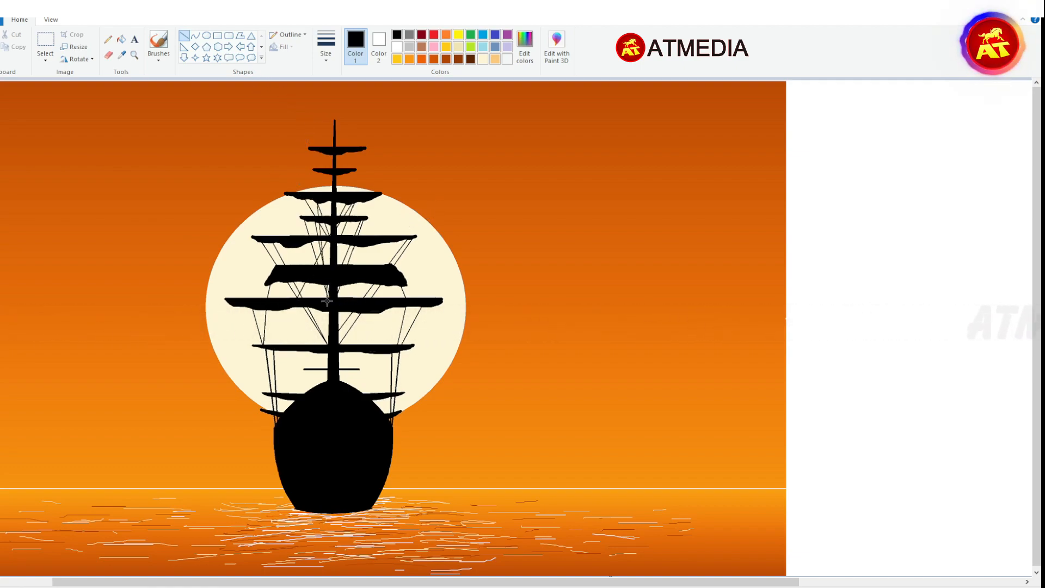
mouse_move(317, 203)
left_mouse_down()
mouse_move(371, 298)
mouse_move(354, 298)
mouse_move(297, 344)
left_mouse_up()
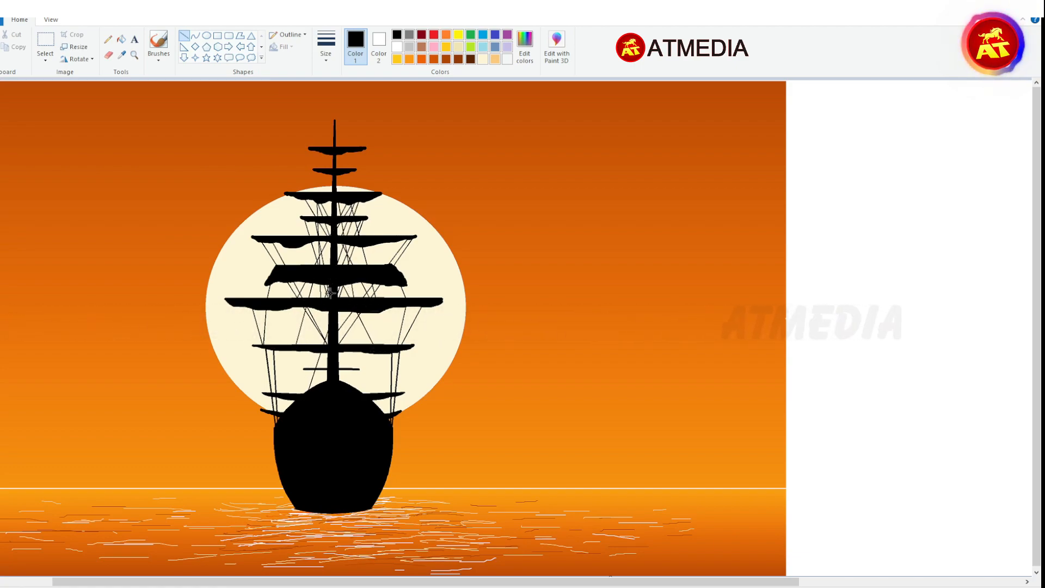
left_click_drag(312, 150, 324, 169)
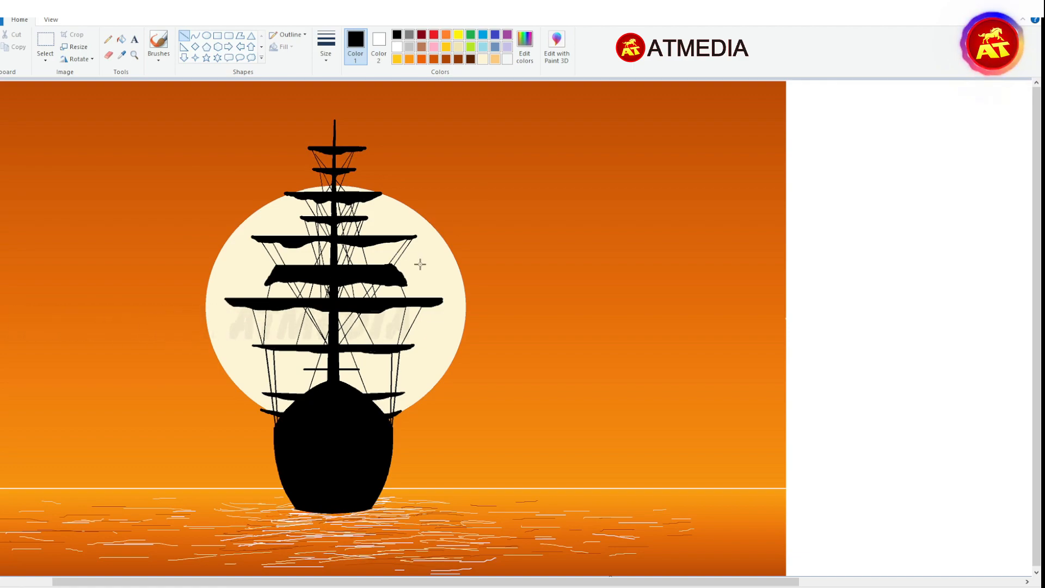
left_click_drag(328, 307, 292, 394)
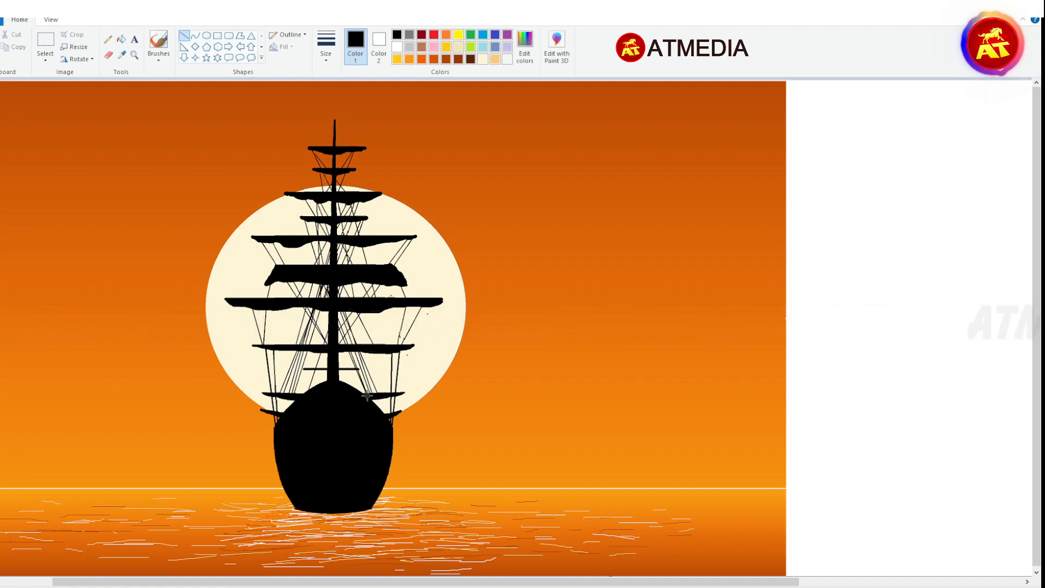
left_click(159, 43)
left_click_drag(282, 510, 333, 512)
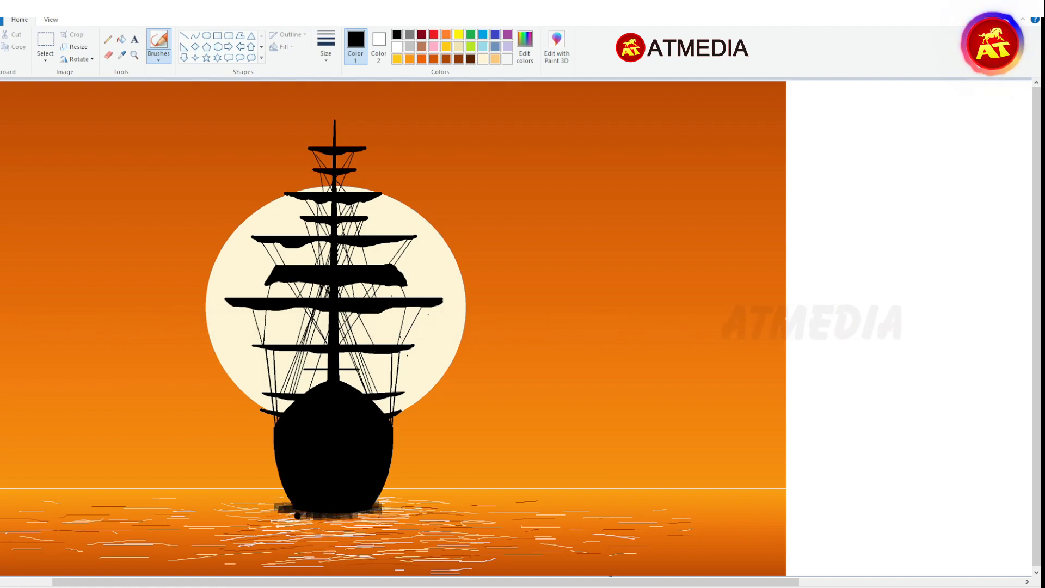
key("ctrl+z")
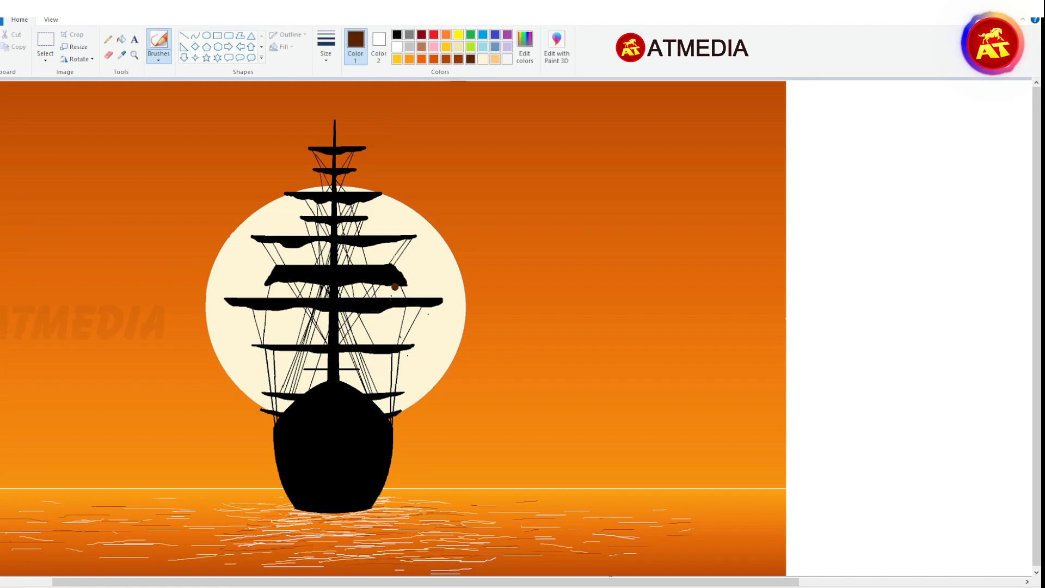
- Brush the ship's reflection on the water below the hull in dark brown and black, with a dense black waterline along its base
mouse_move(402, 512)
left_mouse_down()
mouse_move(276, 514)
mouse_move(269, 522)
mouse_move(341, 526)
mouse_move(257, 528)
mouse_move(376, 524)
mouse_move(298, 538)
mouse_move(314, 534)
mouse_move(340, 568)
left_mouse_up()
left_click_drag(287, 513, 282, 514)
left_click_drag(380, 521, 367, 529)
left_click(397, 34)
left_click_drag(306, 513, 352, 517)
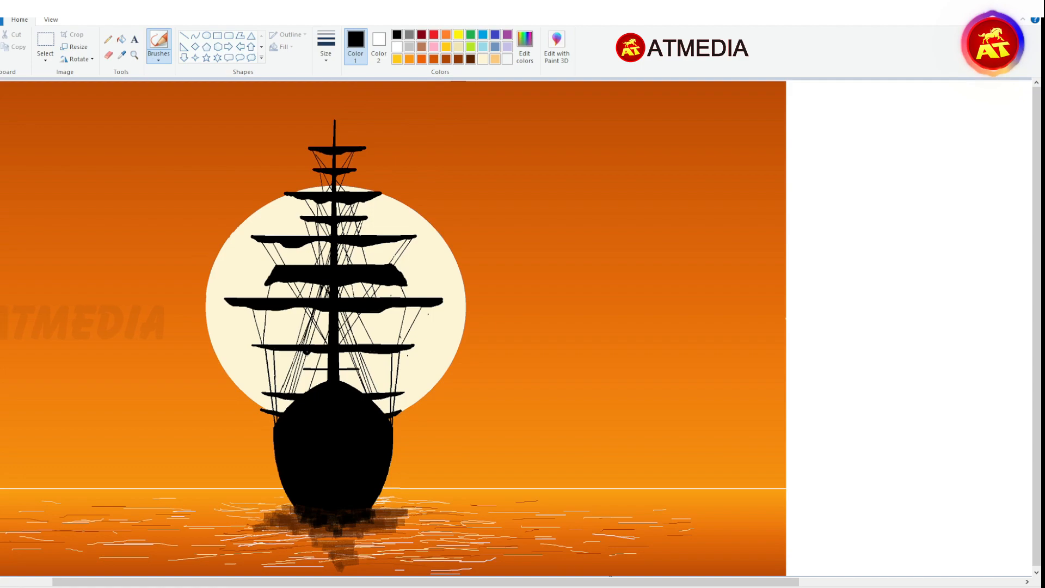
left_click(159, 55)
left_click(137, 101)
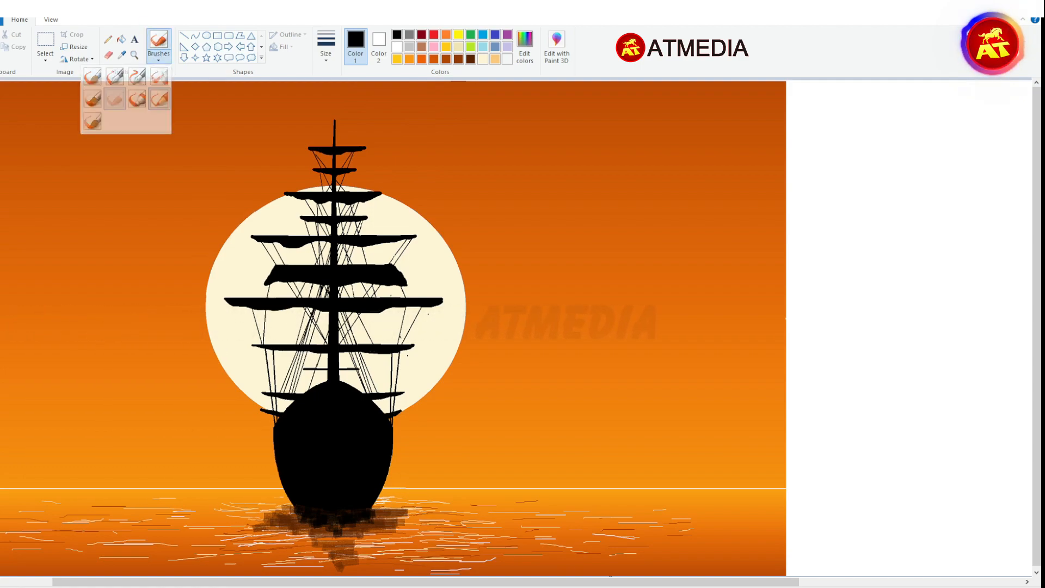
left_click_drag(286, 517, 380, 521)
- Paint over the outer edges of the ship's reflection with orange tones, sampling the sea colour for the right side
left_click(421, 58)
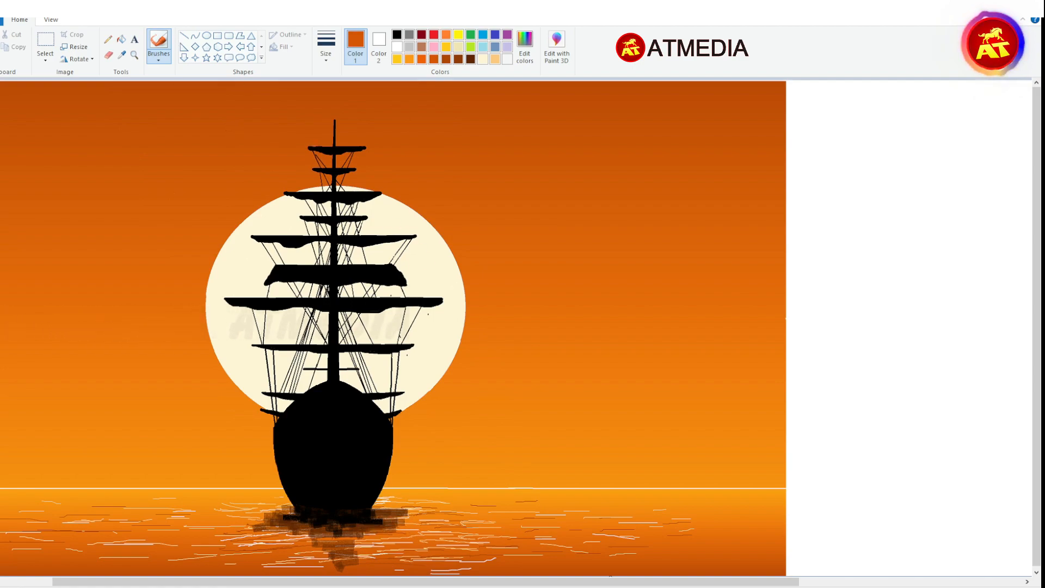
left_click_drag(256, 529, 275, 529)
left_click(122, 55)
left_click(412, 527)
left_click_drag(402, 530, 377, 530)
- Rework the reflection under the hull with rough, textured black strokes tapering down across the water
left_click(158, 60)
left_click(161, 77)
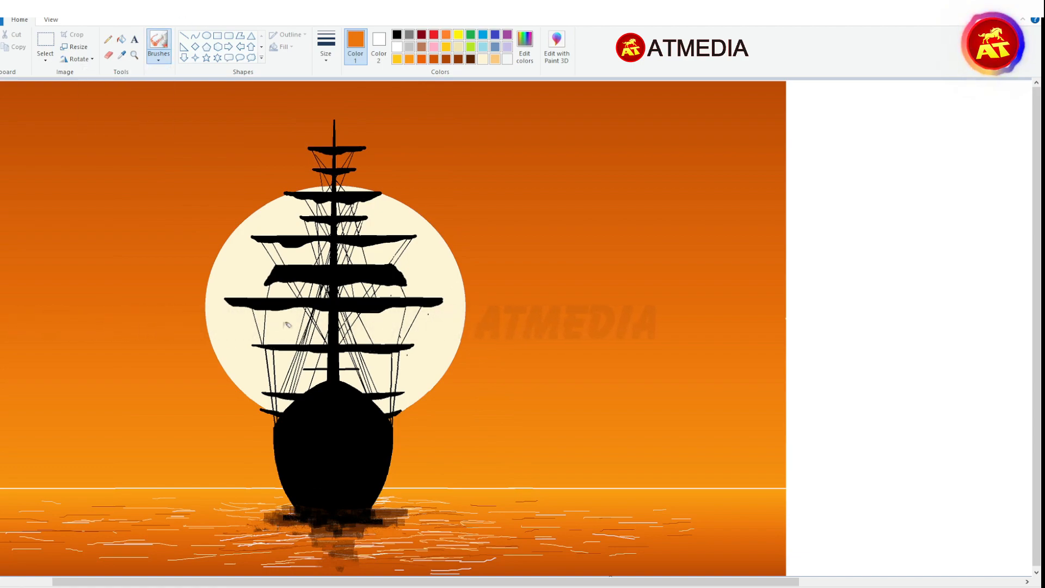
mouse_move(391, 521)
left_mouse_down()
mouse_move(365, 525)
mouse_move(339, 560)
mouse_move(311, 520)
mouse_move(371, 526)
mouse_move(340, 544)
mouse_move(326, 536)
mouse_move(338, 555)
left_mouse_up()
left_click(397, 35)
key("ctrl+z")
mouse_move(277, 511)
left_mouse_down()
mouse_move(392, 510)
mouse_move(319, 527)
mouse_move(322, 514)
mouse_move(346, 536)
left_mouse_up()
left_click(158, 59)
left_click(93, 121)
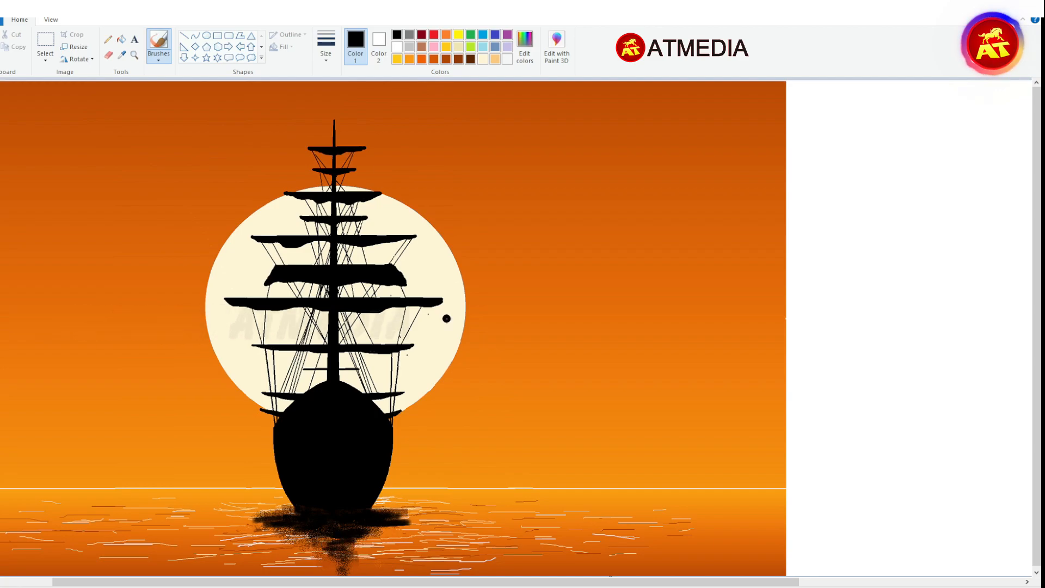
- Draw a small flying bird with curved wings in the sky left of the ship and fill it solid black
left_click_drag(239, 328, 310, 351)
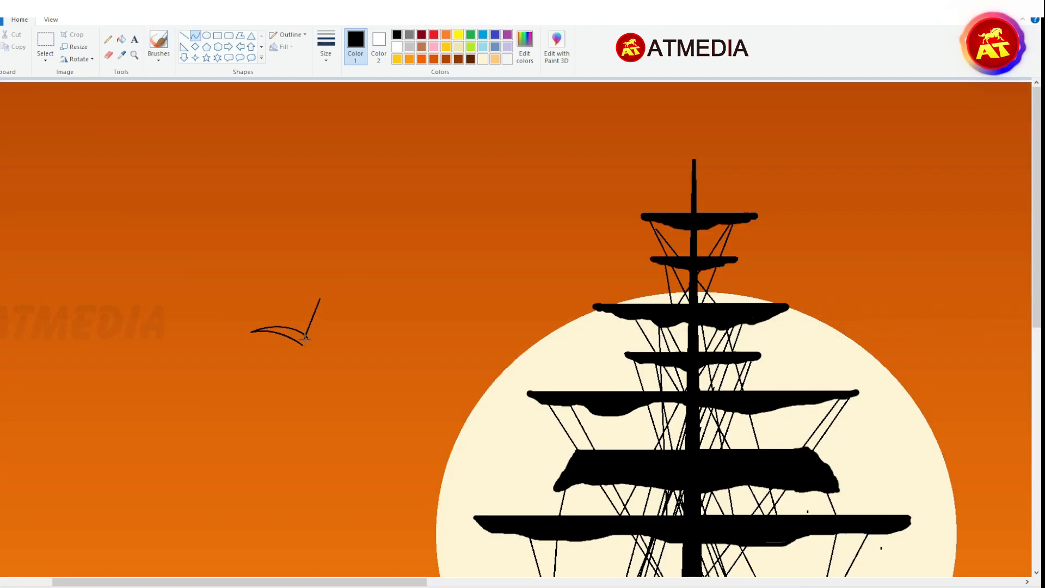
scroll(520, 384, "up", 2)
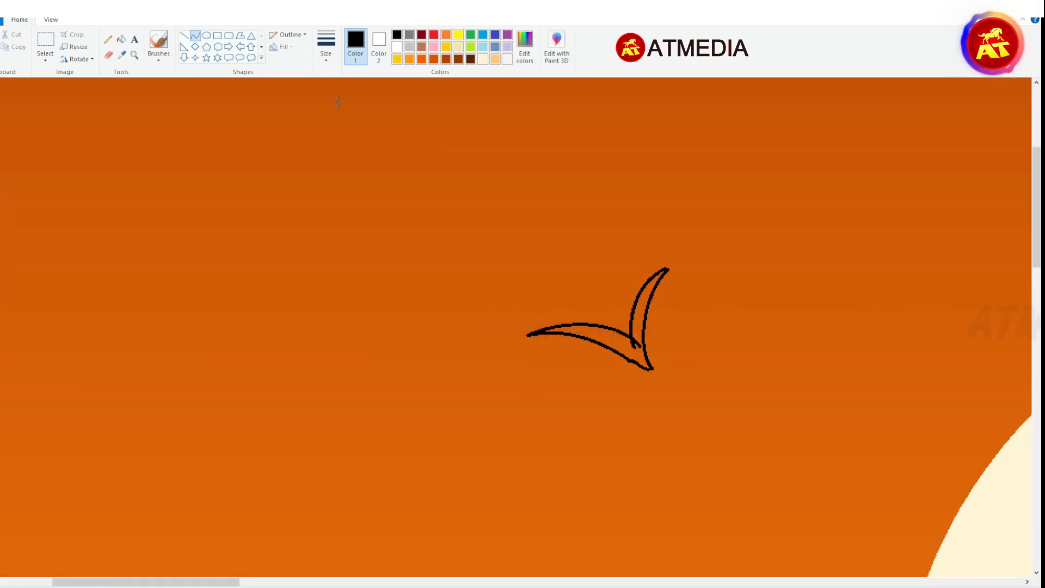
left_click(157, 57)
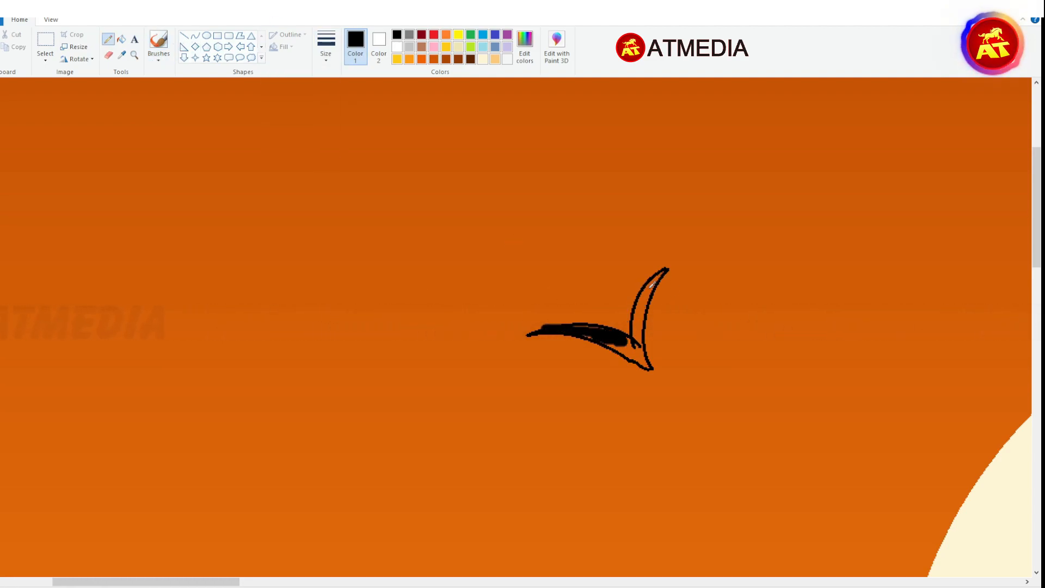
left_click(326, 46)
left_click(321, 144)
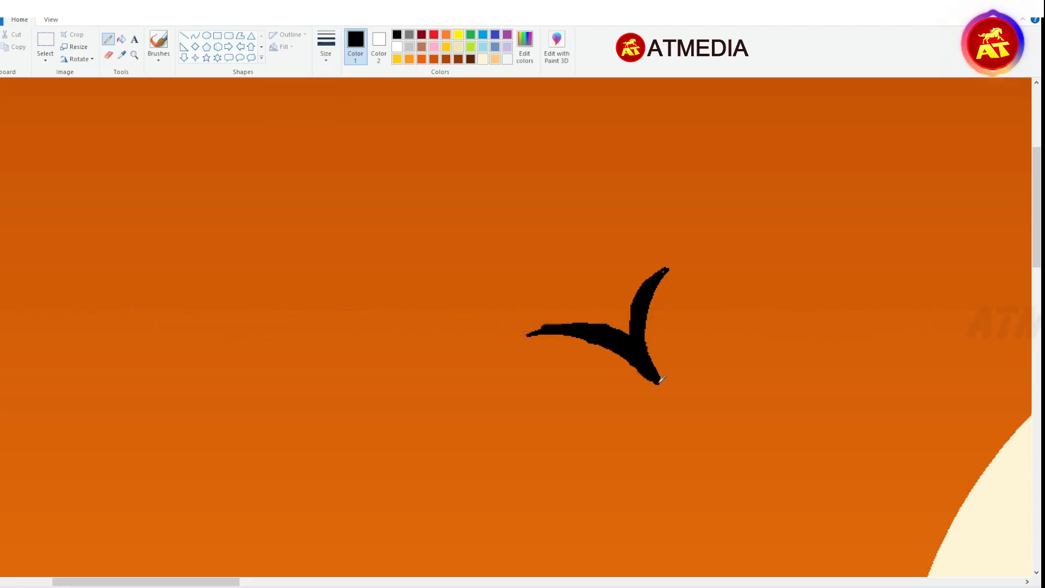
- Trim the blank white canvas beyond the right edge of the seascape
scroll(614, 386, "down", 3, "ctrl")
scroll(607, 229, "up", 1, "ctrl")
scroll(608, 229, "down", 1)
left_click_drag(711, 205, 436, 204)
scroll(339, 276, "up", 1, "ctrl")
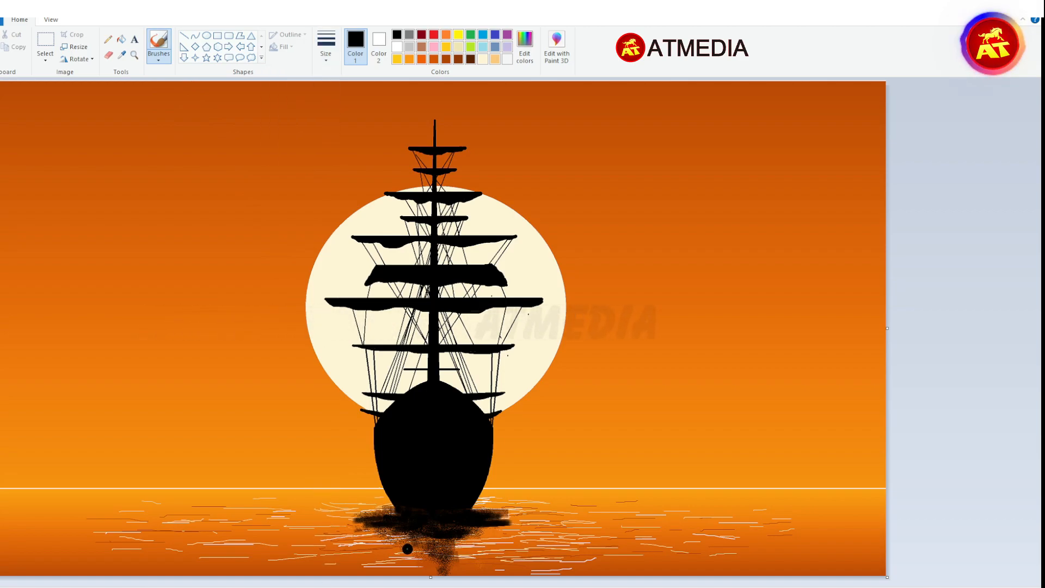
- Choose the Watercolor brush for more black strokes
left_click(158, 59)
left_click(93, 127)
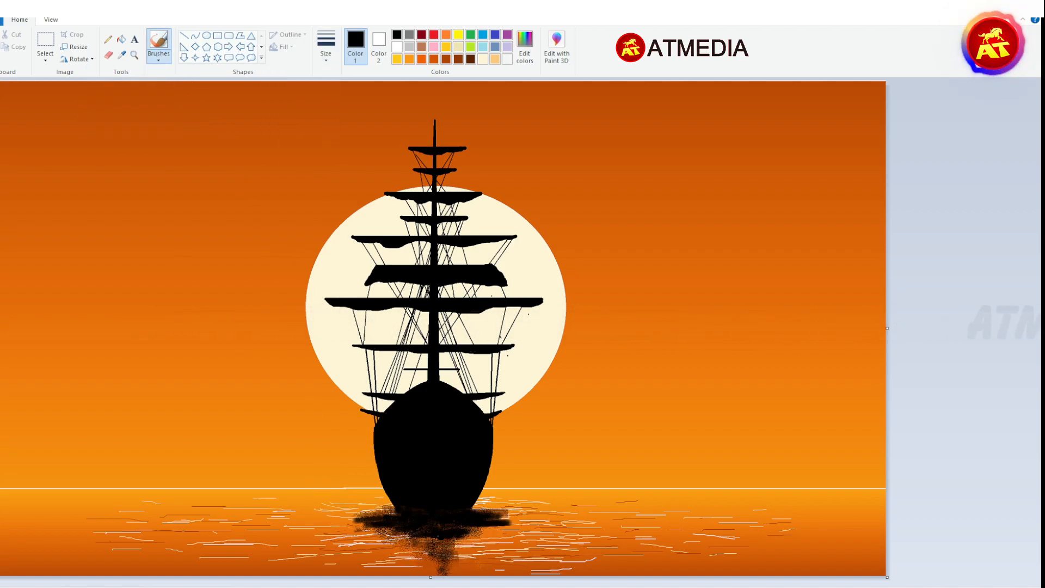